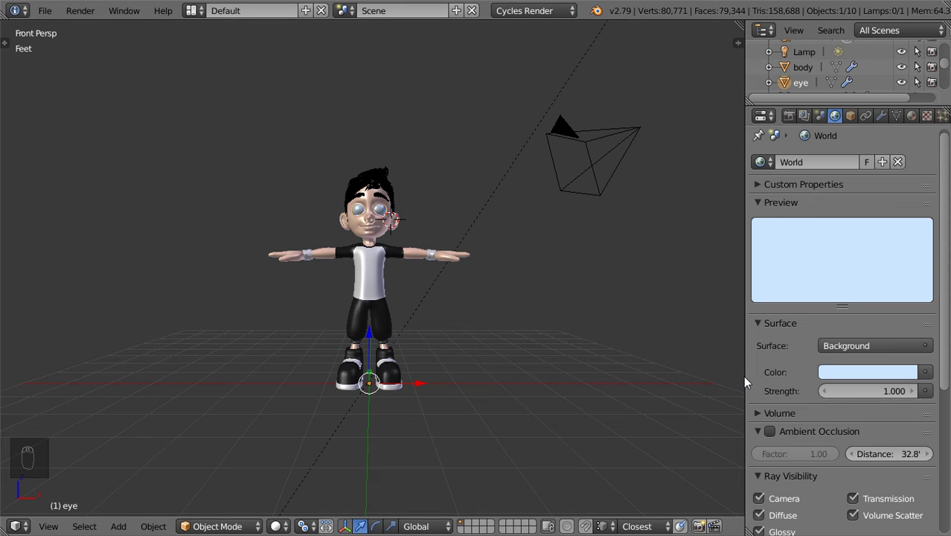
Orbit and zoom to view the cartoon boy from an angle, then select his body mesh.
middle_click_drag(521, 313, 443, 279)
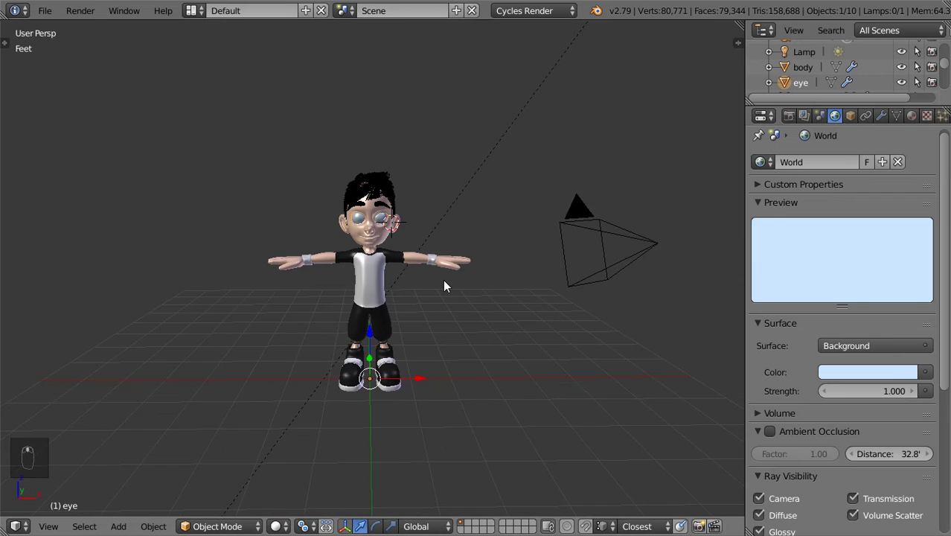
scroll(442, 279, "up", 4)
scroll(443, 283, "up", 2)
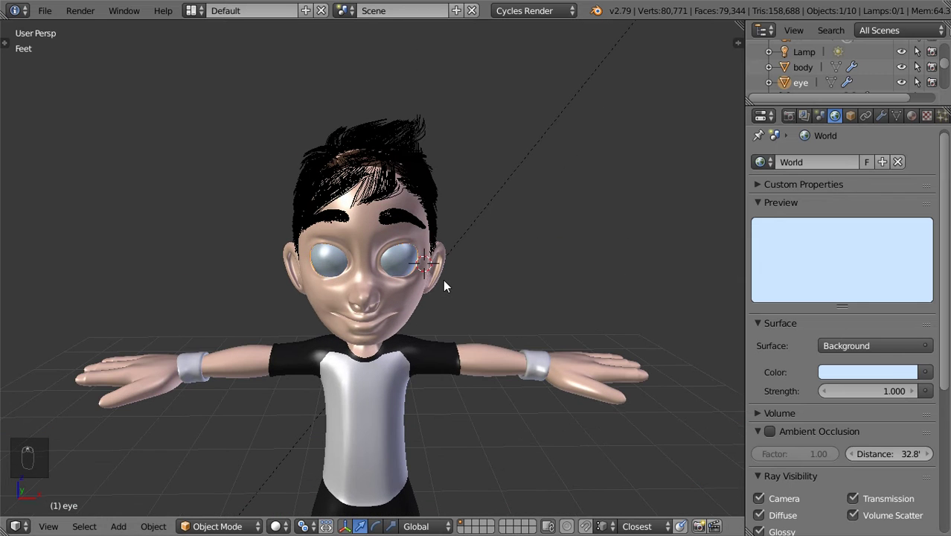
right_click(408, 199)
scroll(410, 210, "down", 4)
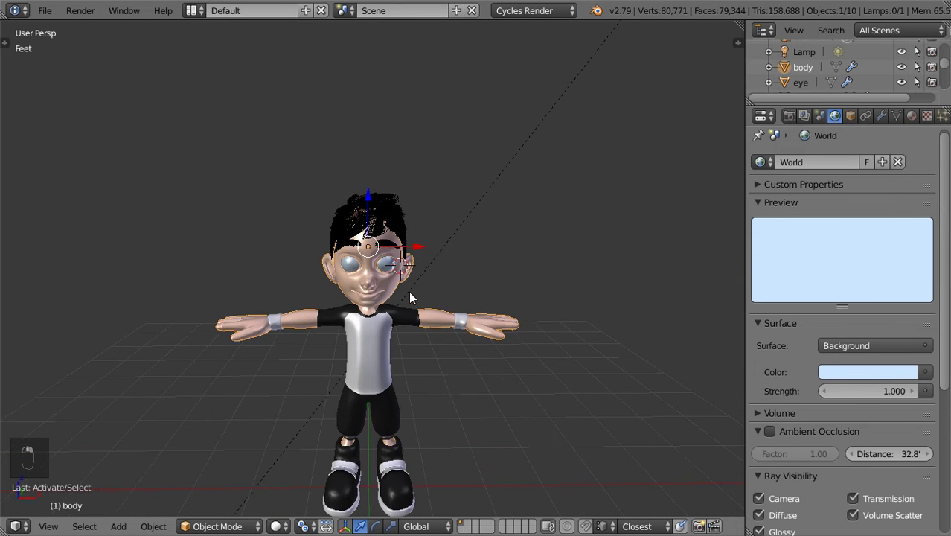
In Edit Mode, select the connected arm mesh and separate it into a new object.
key("Tab")
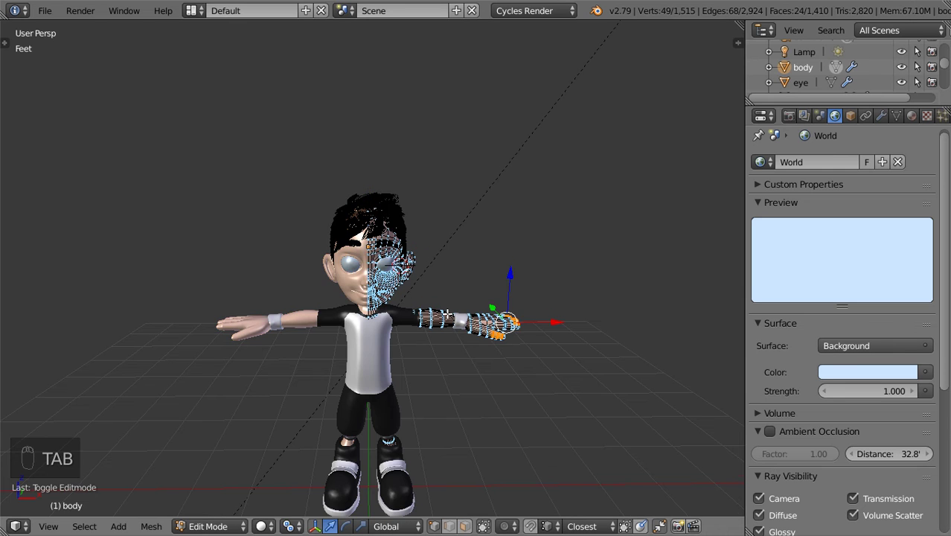
scroll(435, 298, "up", 3)
scroll(425, 283, "down", 3)
middle_click_drag(425, 283, 362, 262)
scroll(372, 306, "up", 3)
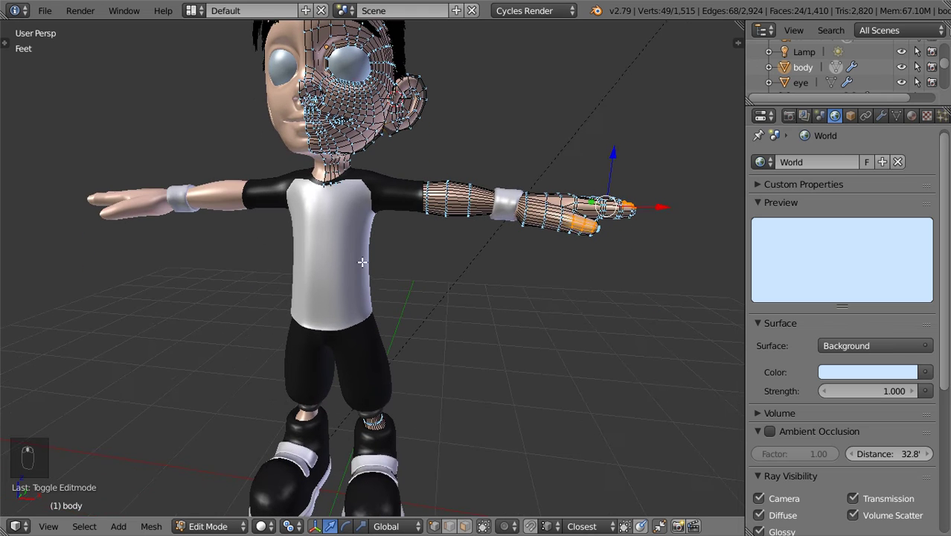
right_click(593, 224)
key("ctrl+l")
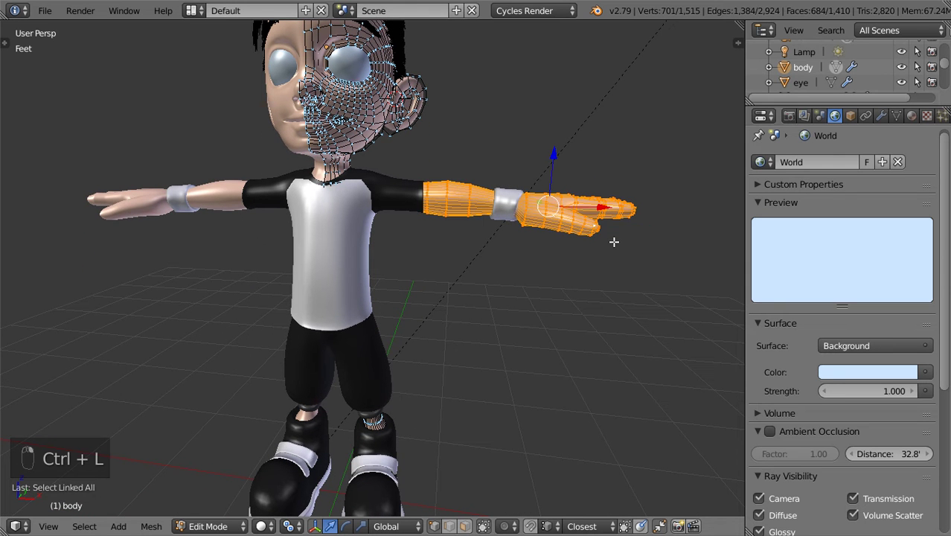
key("p")
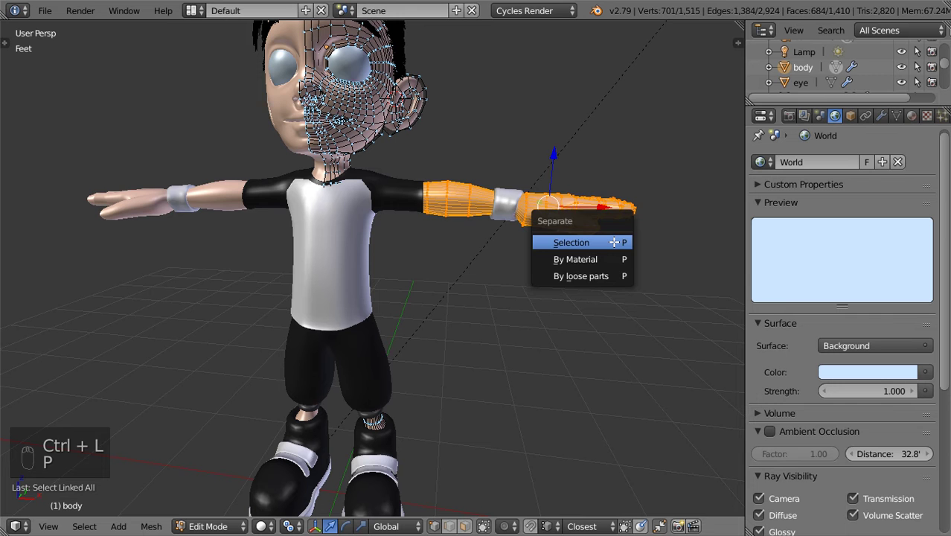
left_click(614, 242)
Select the connected legs and shoes and separate them into their own object.
key("Tab")
key("Tab")
right_click(380, 422)
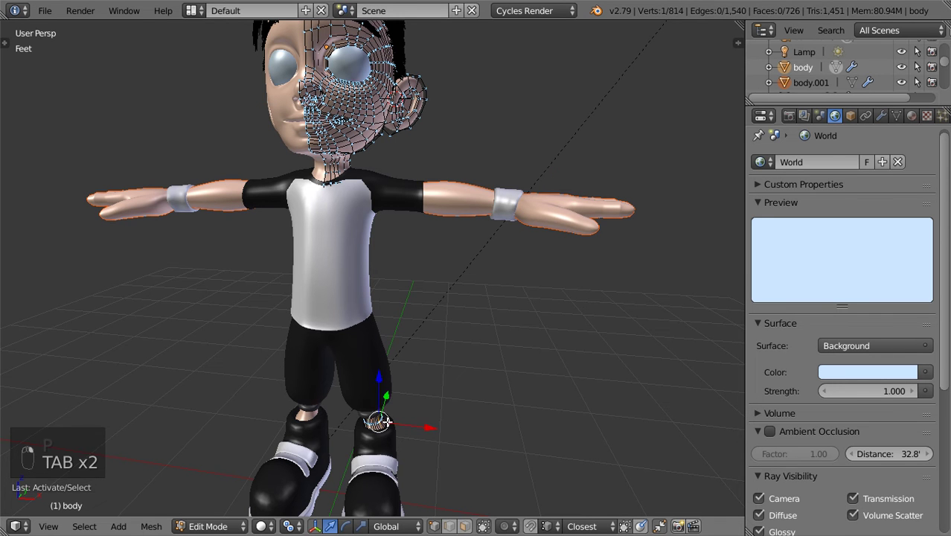
key("ctrl+l")
key("p")
left_click(384, 420)
key("Tab")
Re-enter Edit Mode on the body in front orthographic view.
scroll(359, 339, "up", 3, "shift")
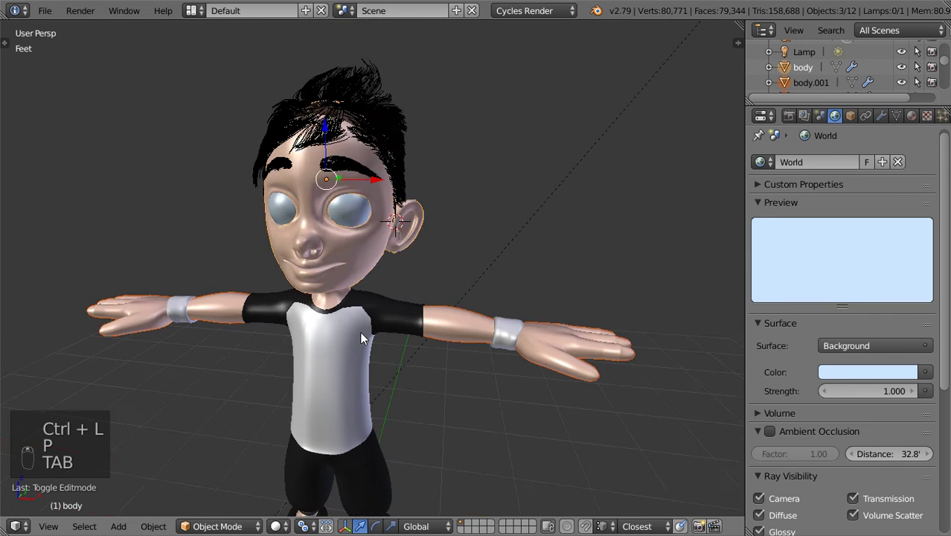
key("Tab")
key("KP_1")
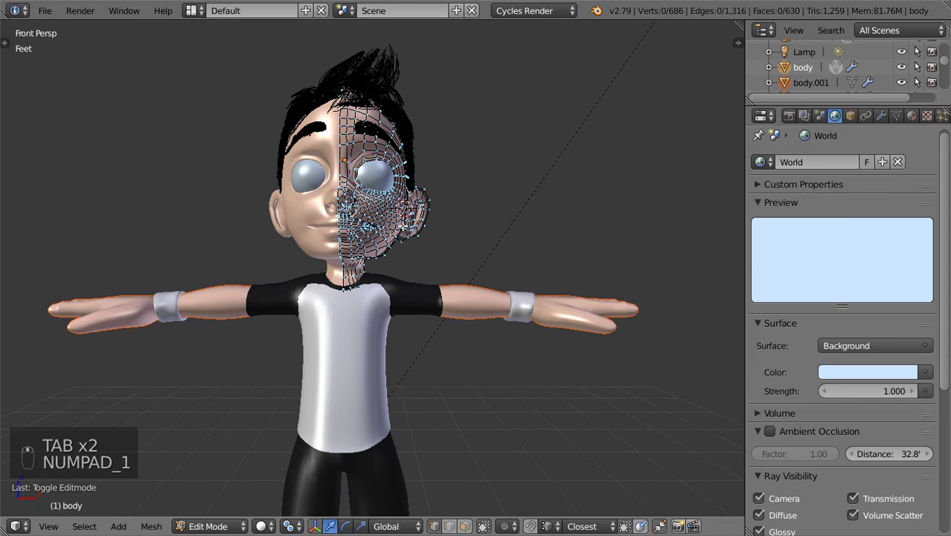
key("KP_5")
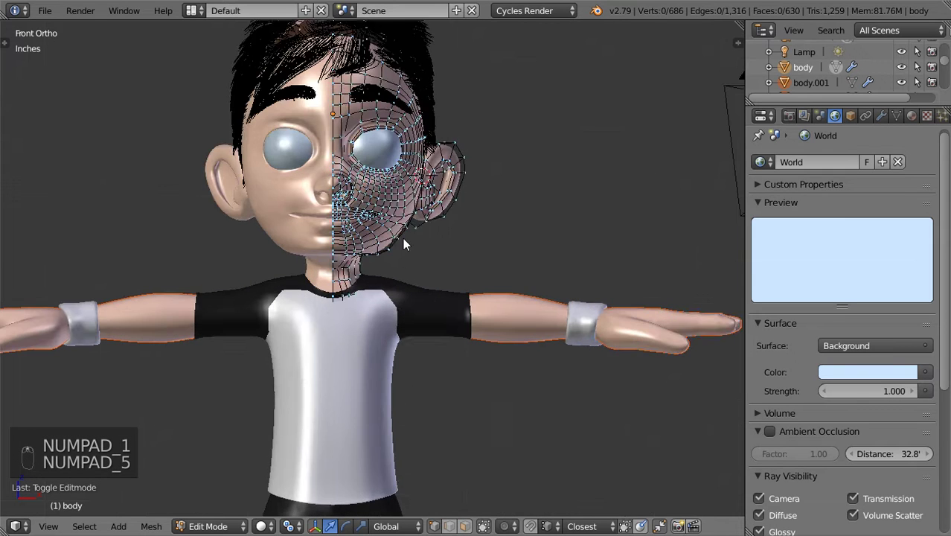
Add a Single Bone armature and move it in front of the boy's face in Right view.
key("Tab")
key("shift+a")
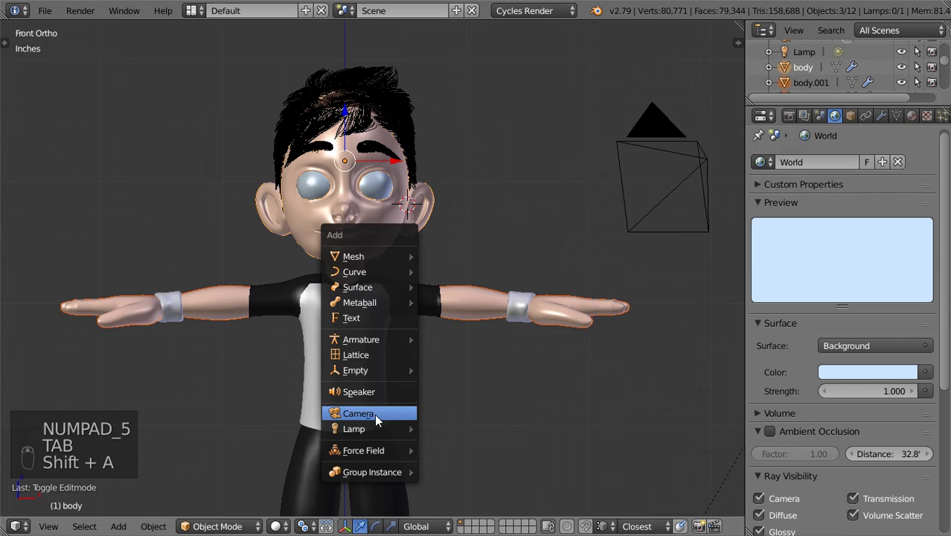
mouse_move(390, 343)
left_click(442, 339)
scroll(439, 337, "down", 3)
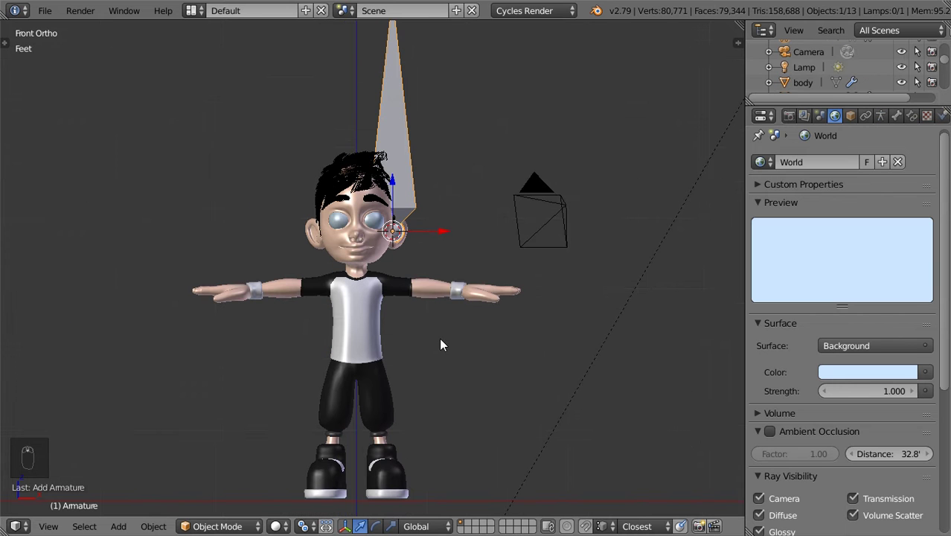
key("g")
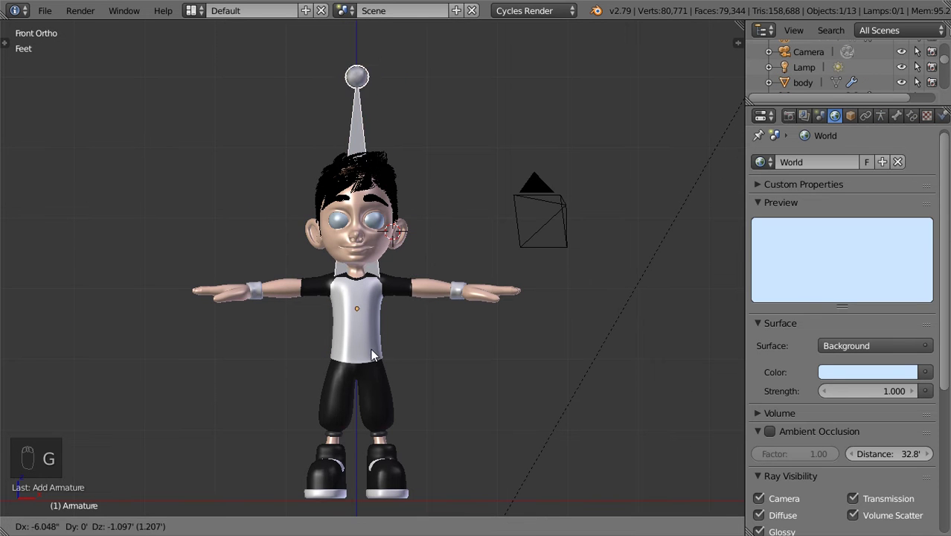
left_click(363, 359)
key("KP_3")
left_click_drag(387, 329, 202, 345)
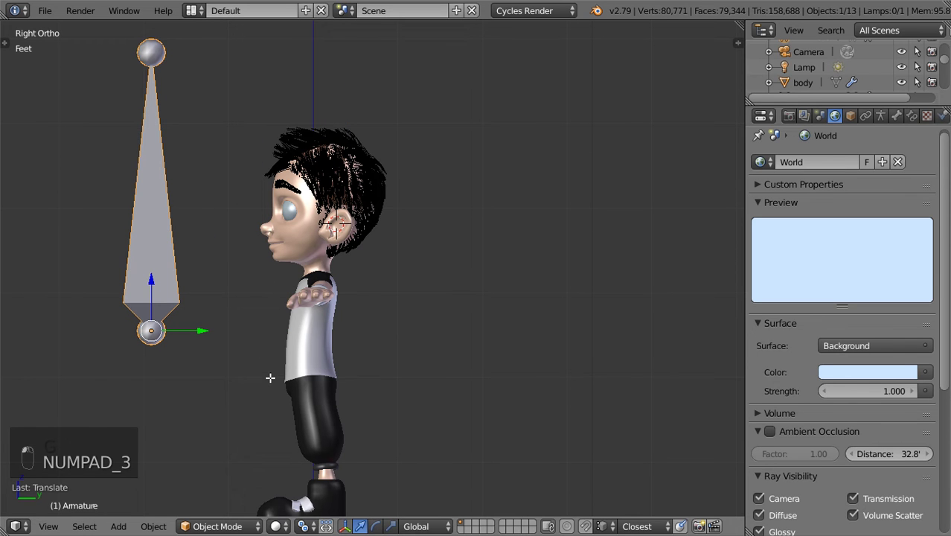
Scale the bone down in Edit Mode, raise it toward the head, and check top and front views.
key("Tab")
key("s")
right_click(318, 363)
key("a")
key("a")
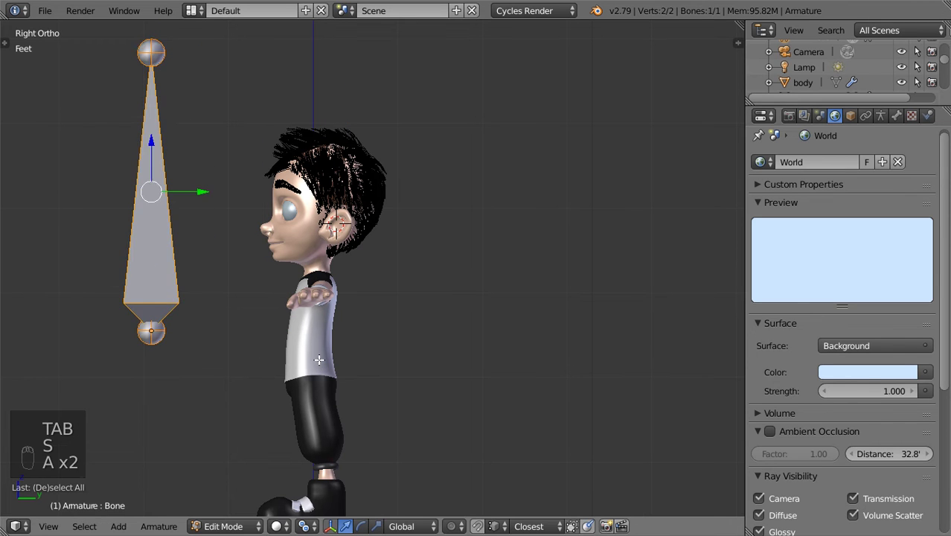
key("s")
key("Tab")
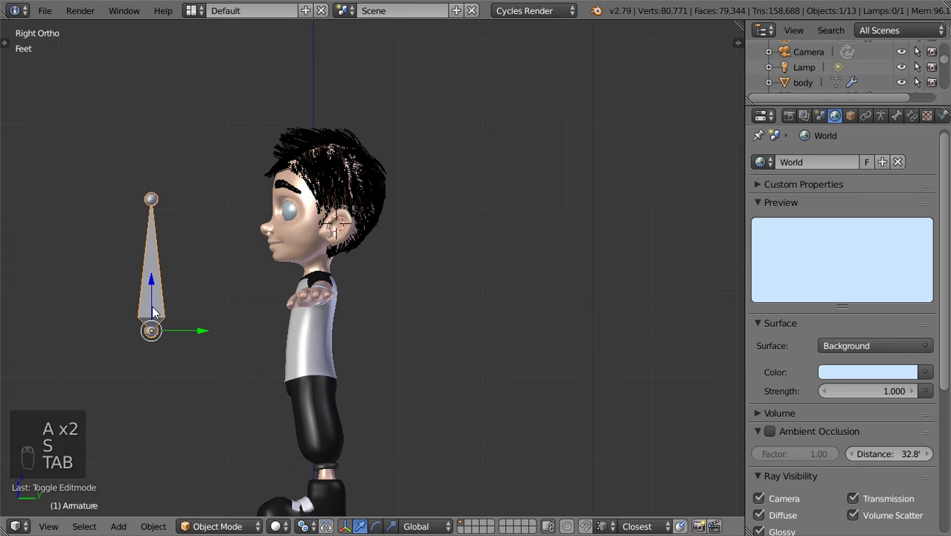
left_click_drag(152, 311, 154, 259)
key("KP_7")
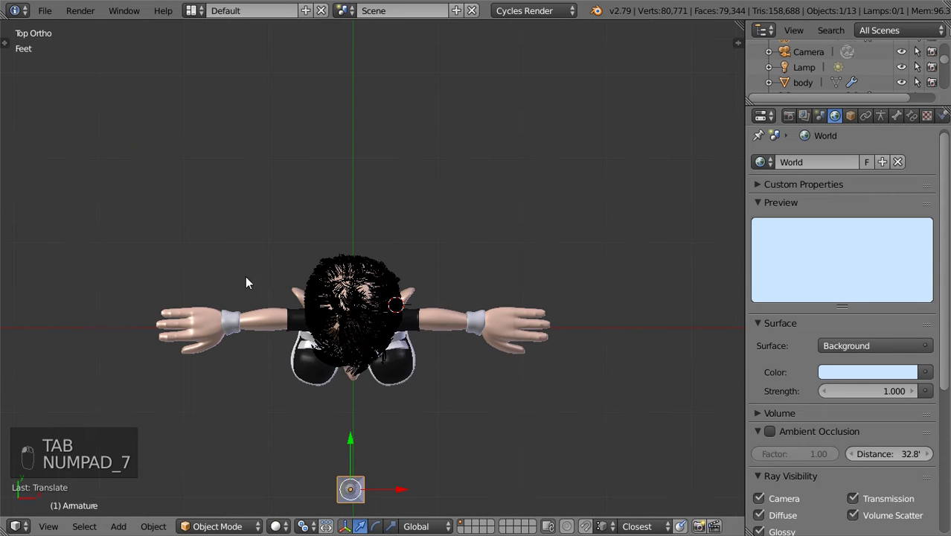
key("KP_1")
scroll(391, 186, "up", 6)
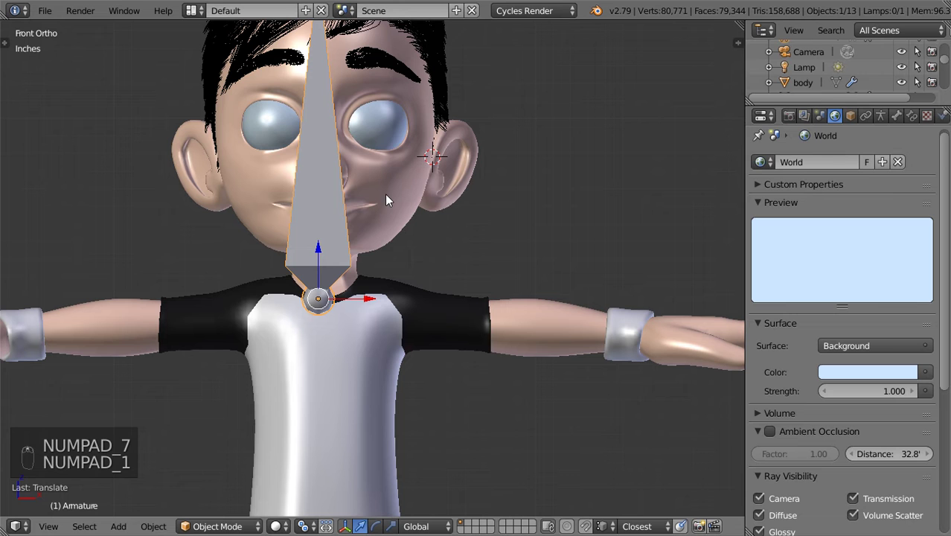
On the body mesh, add a Basis shape key and a second key named 'Happy'.
right_click(385, 193)
left_click(900, 117)
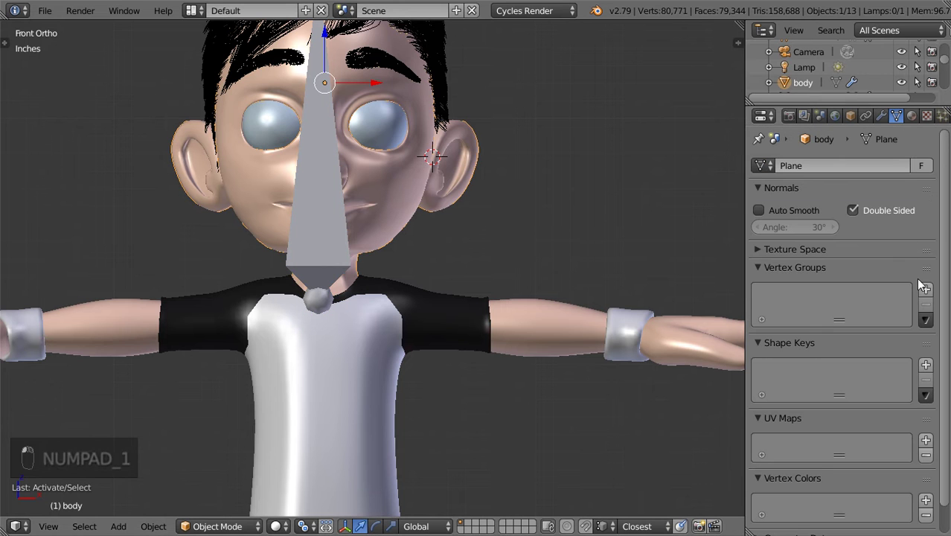
left_click(926, 365)
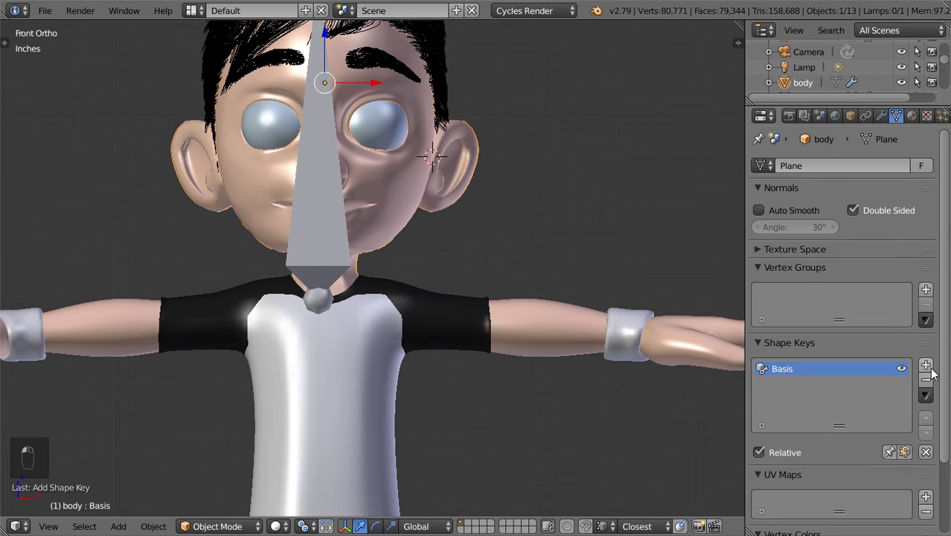
left_click(929, 368)
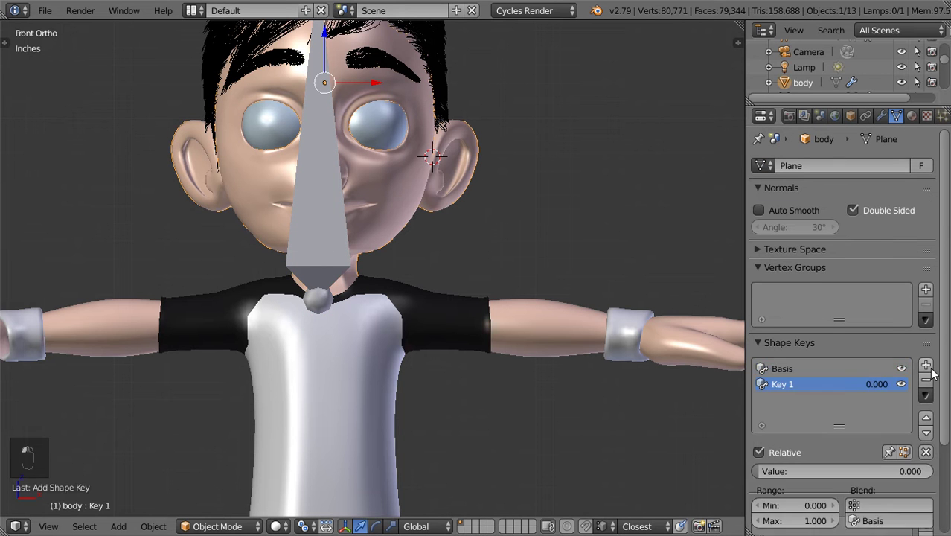
double_click(784, 384)
type("Ha")
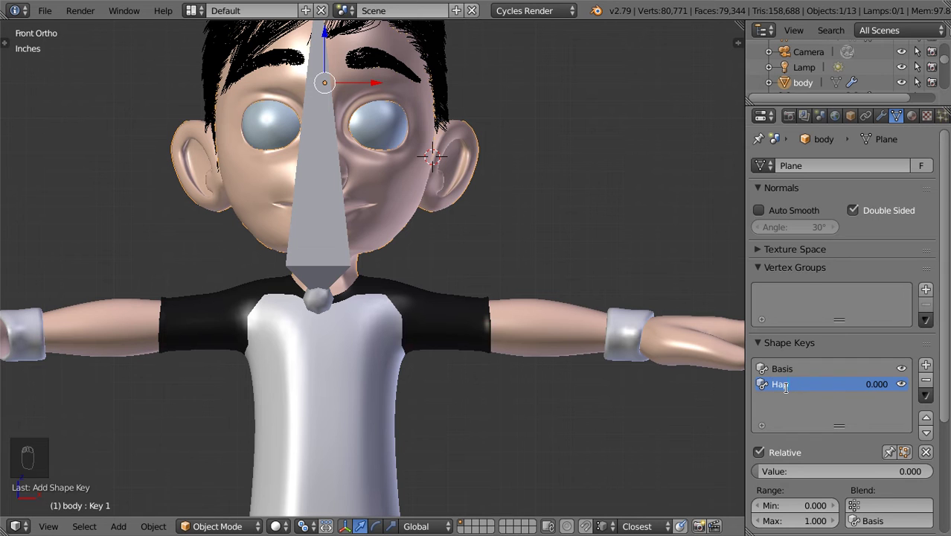
type("ppy")
key("Return")
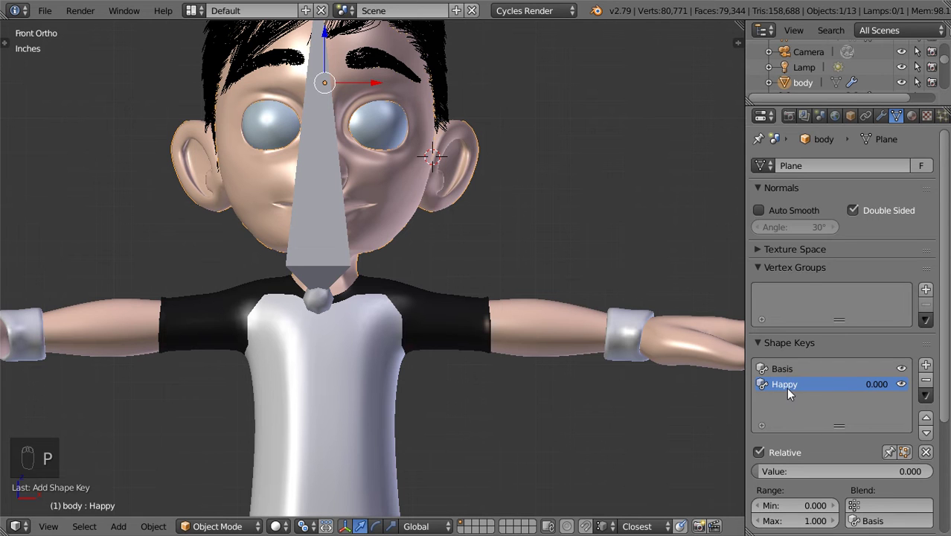
Add a third shape key named 'Sad', then select Happy and enter Edit Mode.
left_click(925, 365)
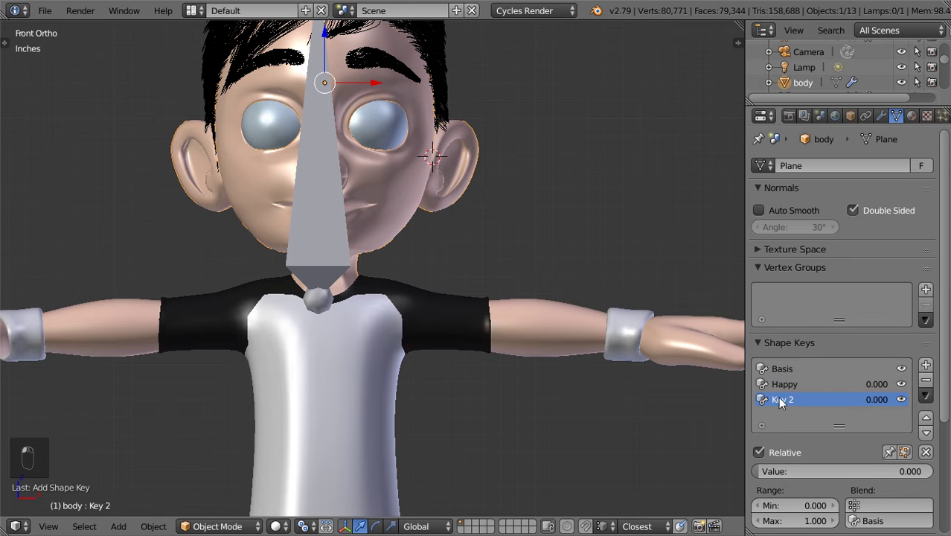
double_click(777, 399)
type("Sad")
left_click(787, 385)
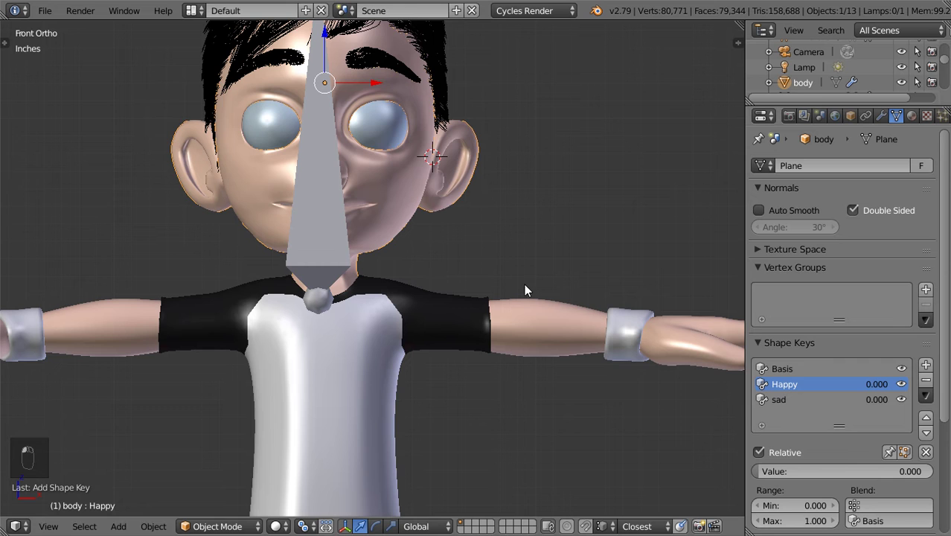
key("Tab")
scroll(445, 192, "up", 4)
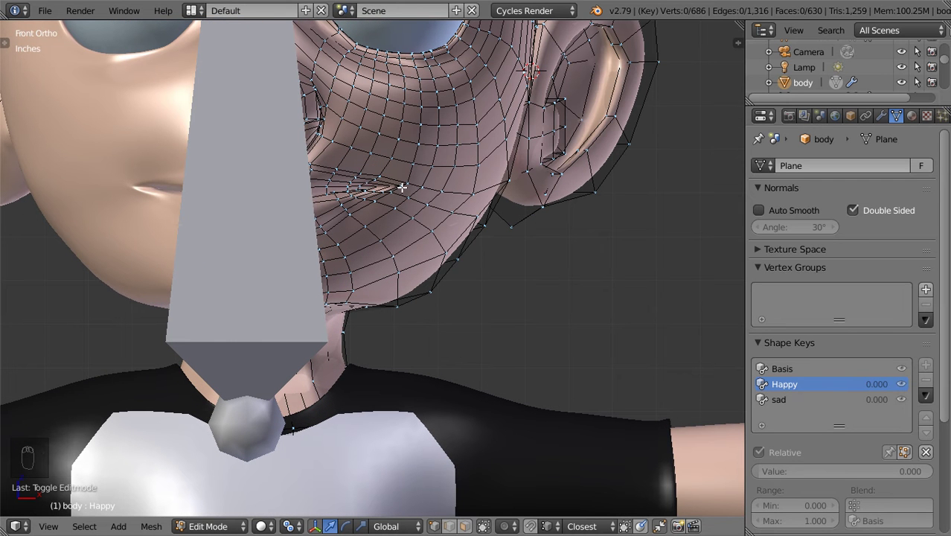
Turn on proportional editing and move the mouth-corner vertex vertically.
right_click(406, 184)
left_click(508, 526)
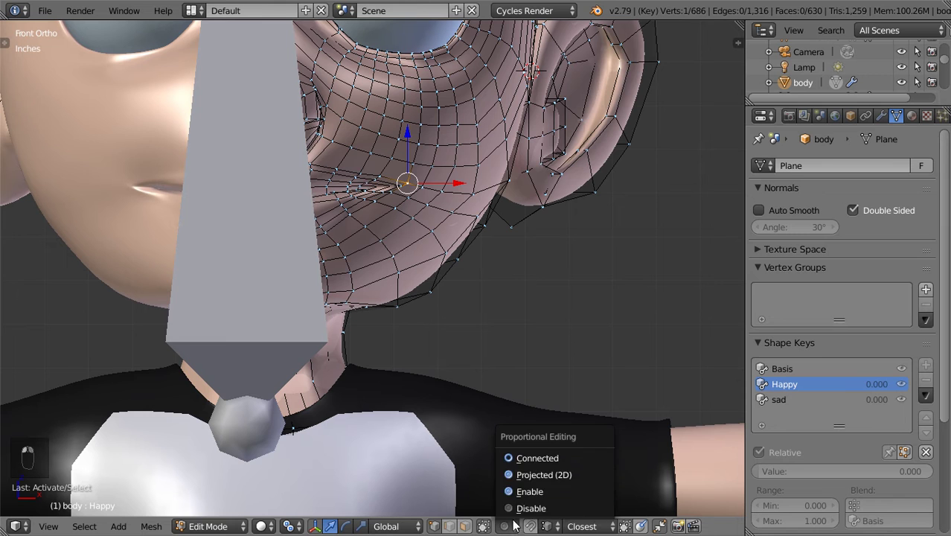
left_click(539, 491)
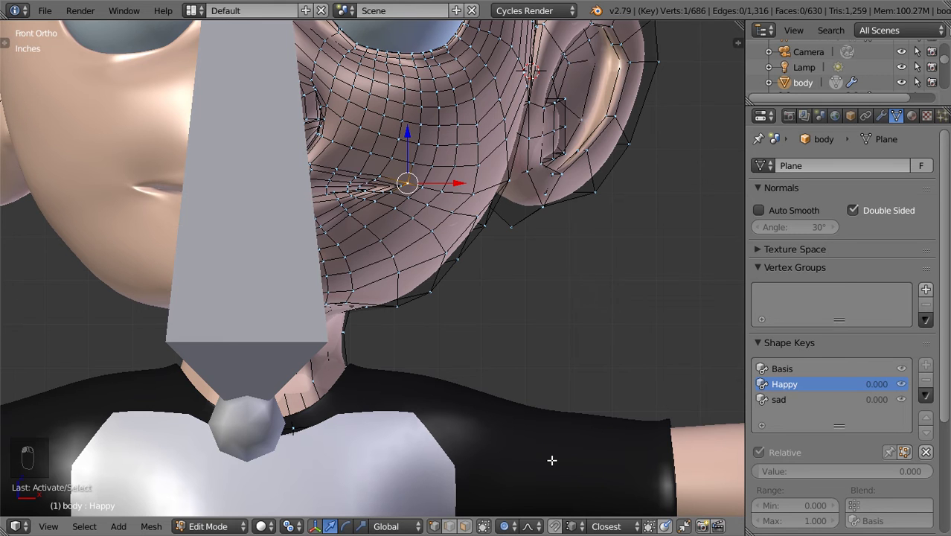
key("g")
key("z")
scroll(539, 311, "down", 4)
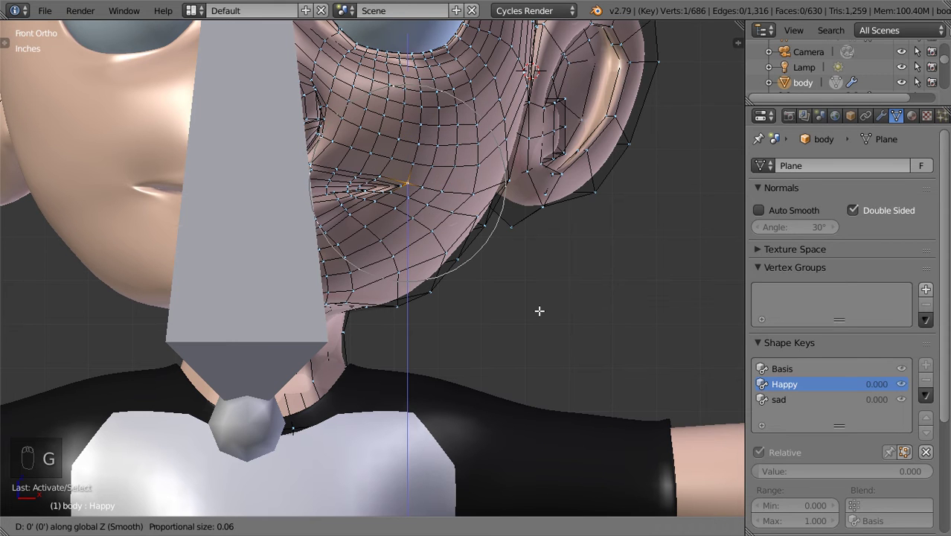
left_click(540, 311)
Hide the armature and go back into Edit Mode on the body mesh.
key("Tab")
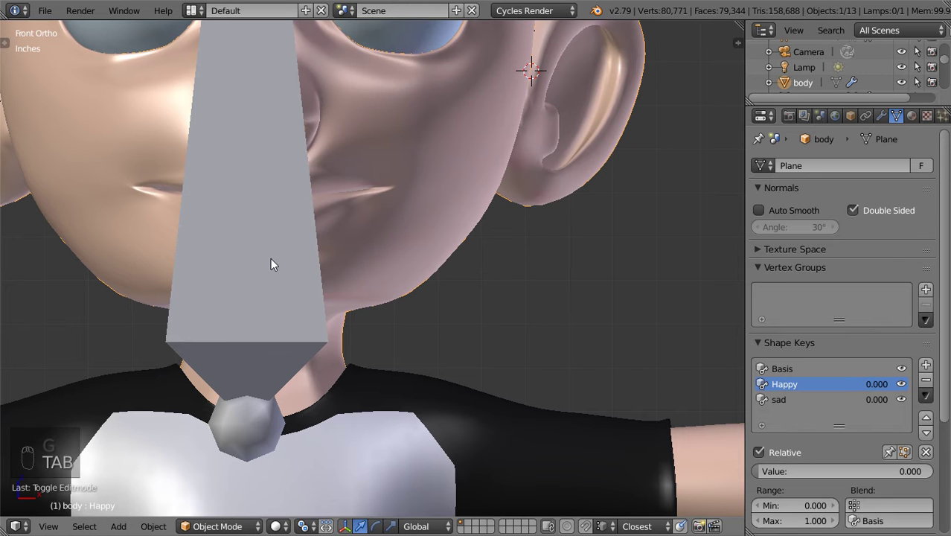
right_click(271, 264)
key("h")
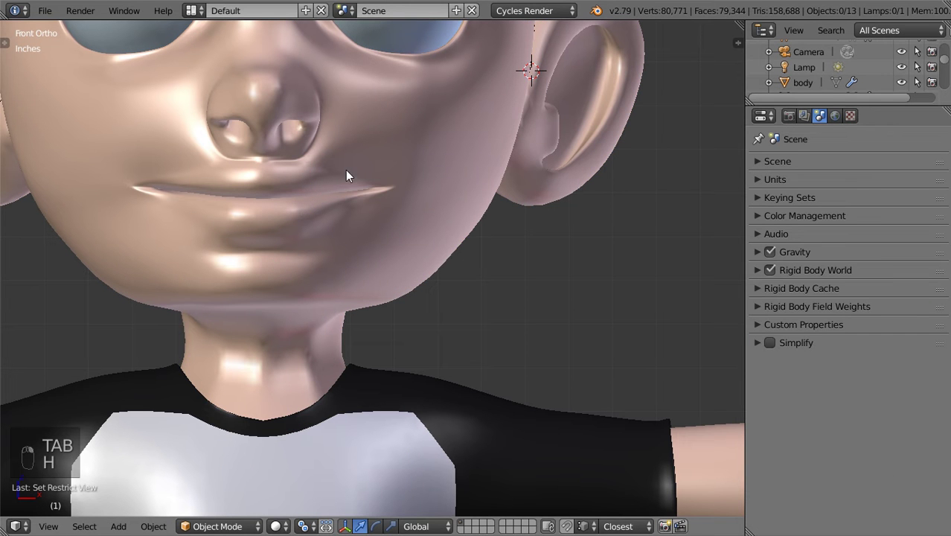
right_click(424, 179)
key("Tab")
scroll(441, 277, "up", 2)
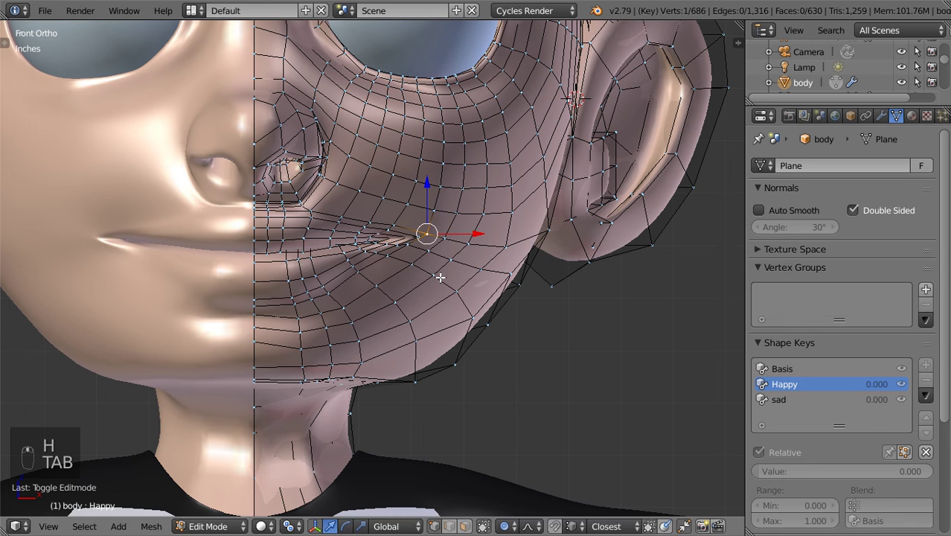
Raise the mouth corner and two lip vertices vertically to start the smile.
key("g")
middle_click(440, 268)
scroll(439, 268, "down", 1)
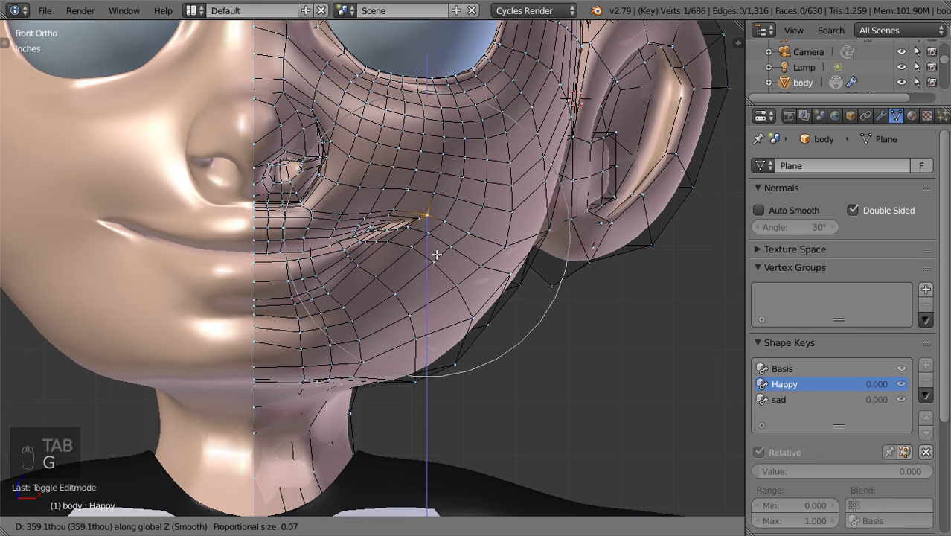
scroll(445, 237, "down", 1)
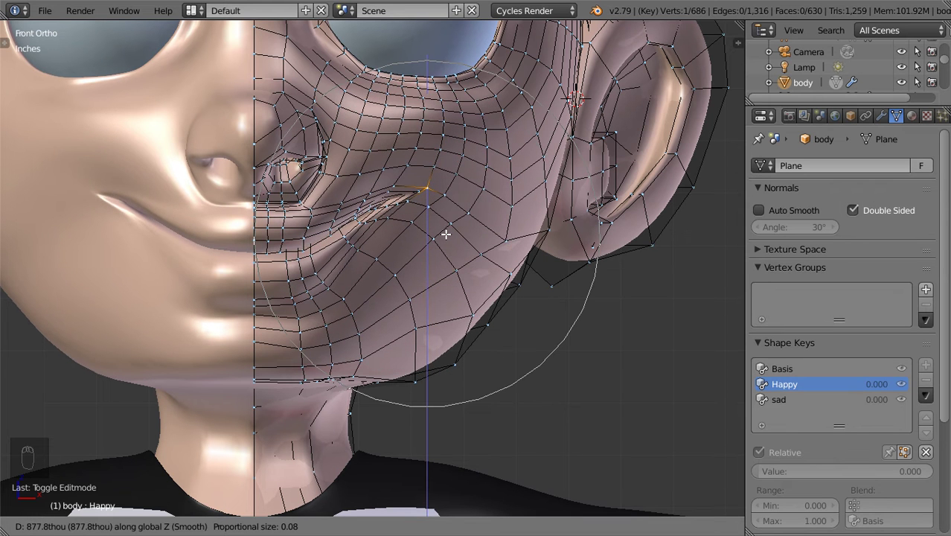
left_click(453, 248)
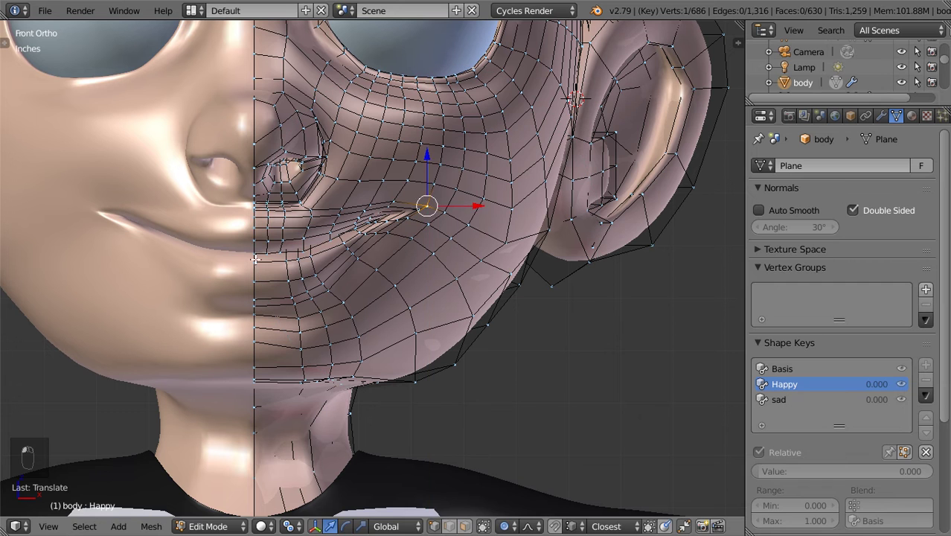
right_click(255, 258)
right_click(284, 266, "shift")
key("g")
key("z")
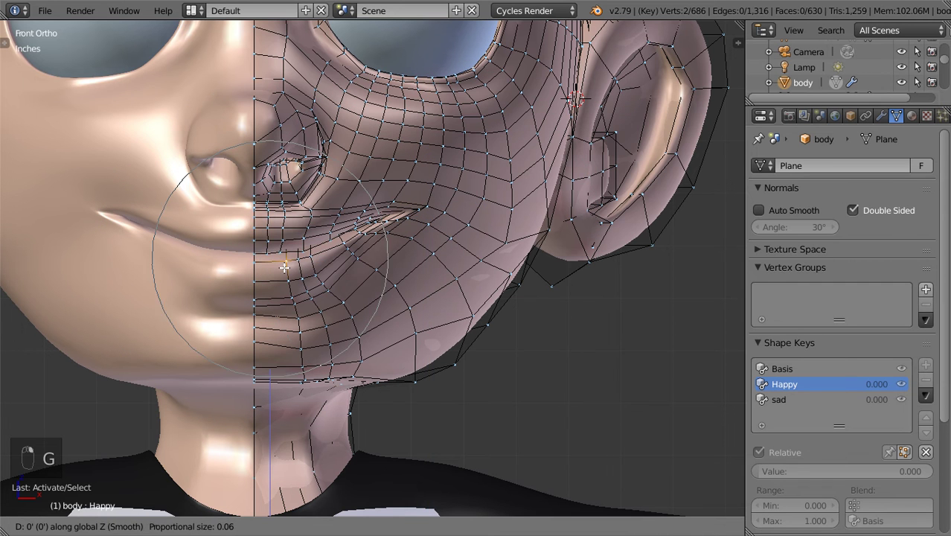
scroll(285, 267, "up", 3)
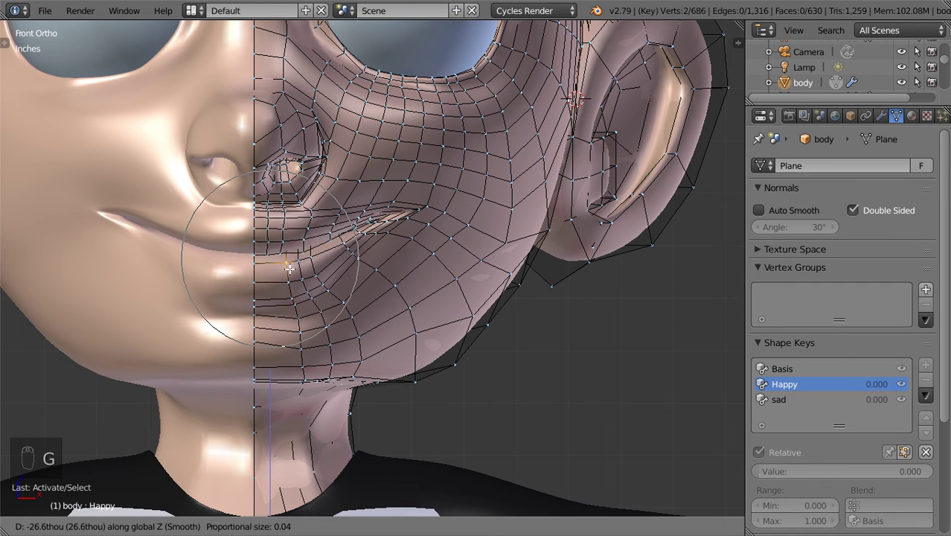
left_click(294, 267)
Refine the smile by moving more lip vertices, the mouth corner and the centre lip vertex.
right_click(344, 244)
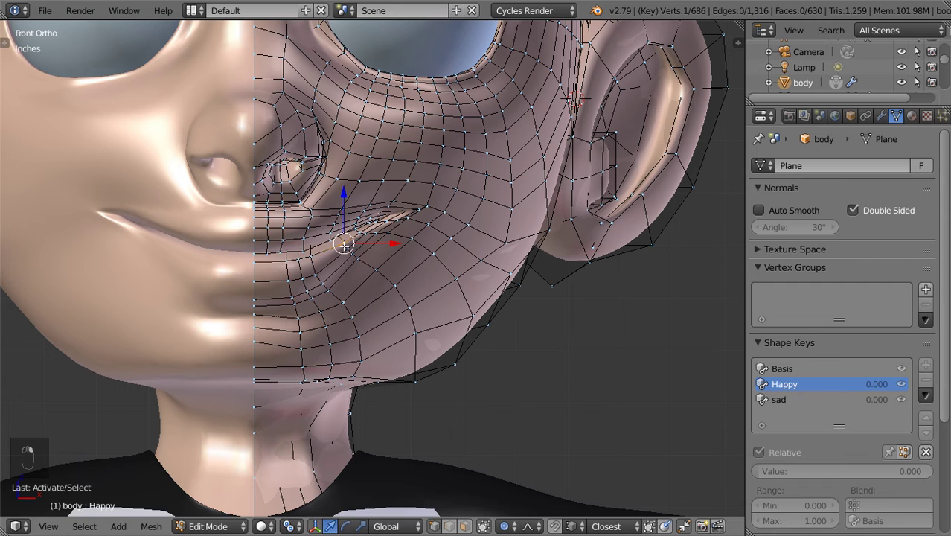
right_click(285, 264, "shift")
key("g")
key("z")
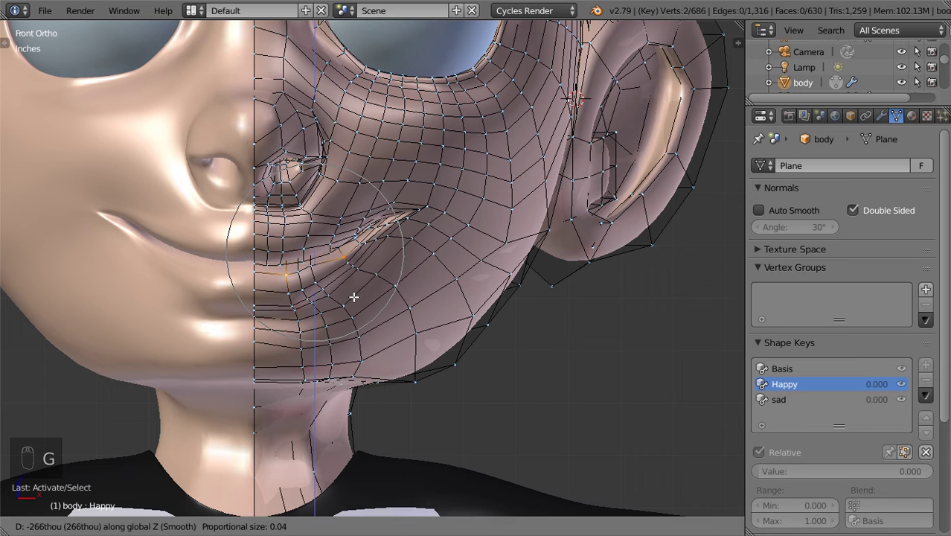
left_click(351, 302)
right_click(439, 201)
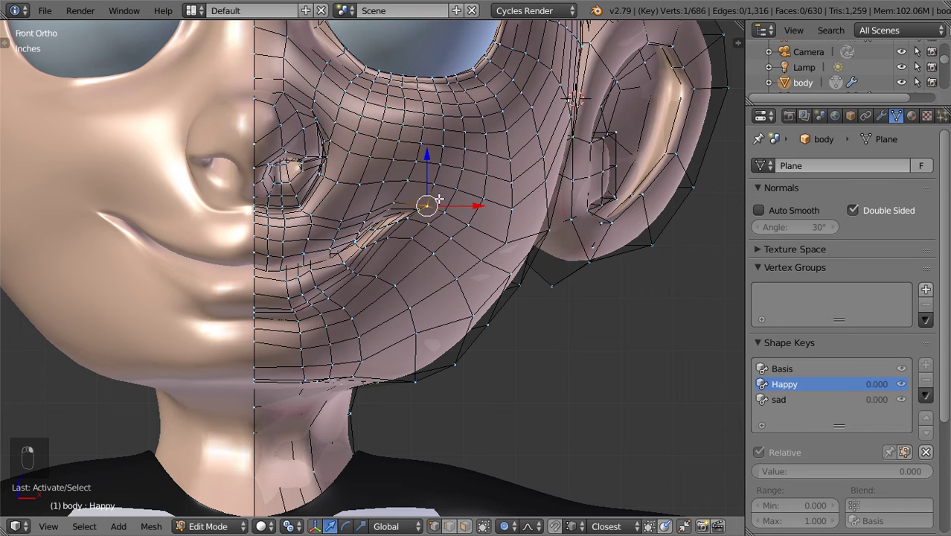
key("g")
key("z")
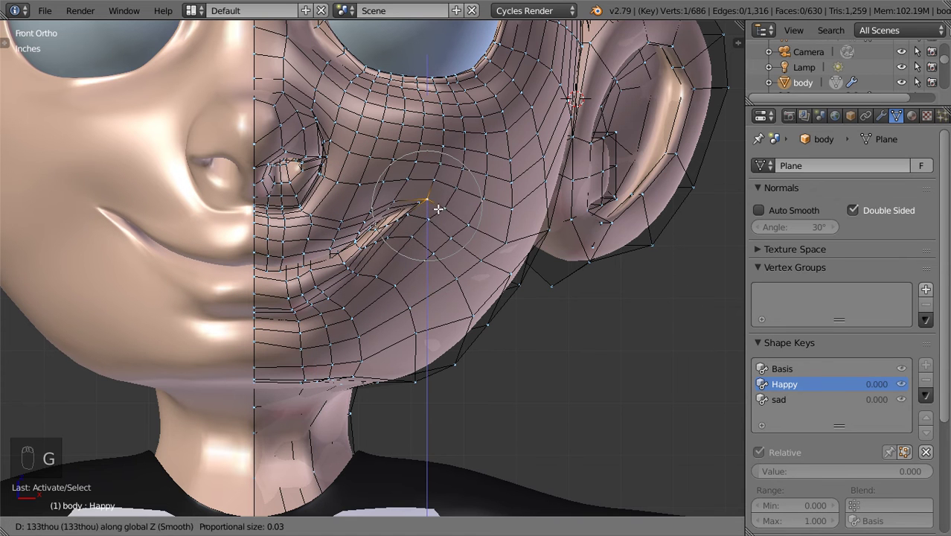
left_click(439, 198)
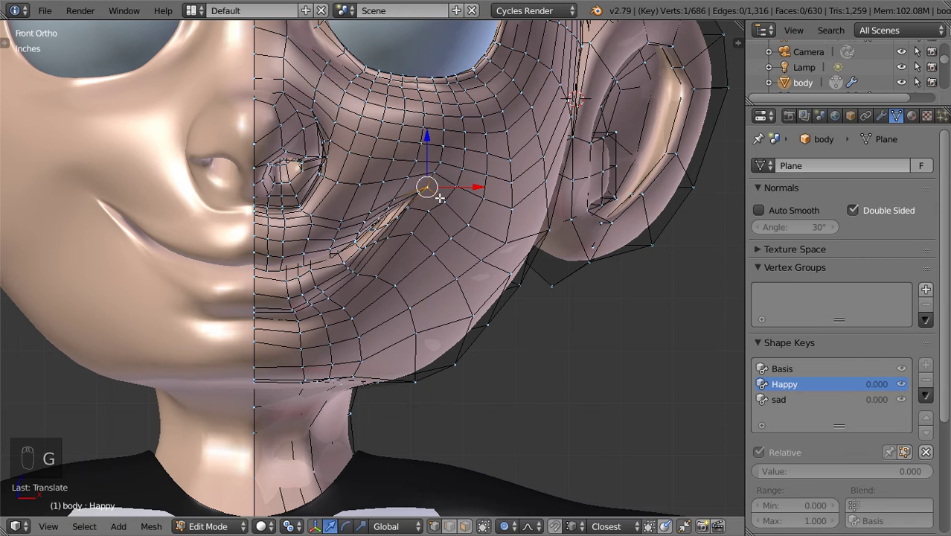
right_click(255, 277)
key("g")
key("g")
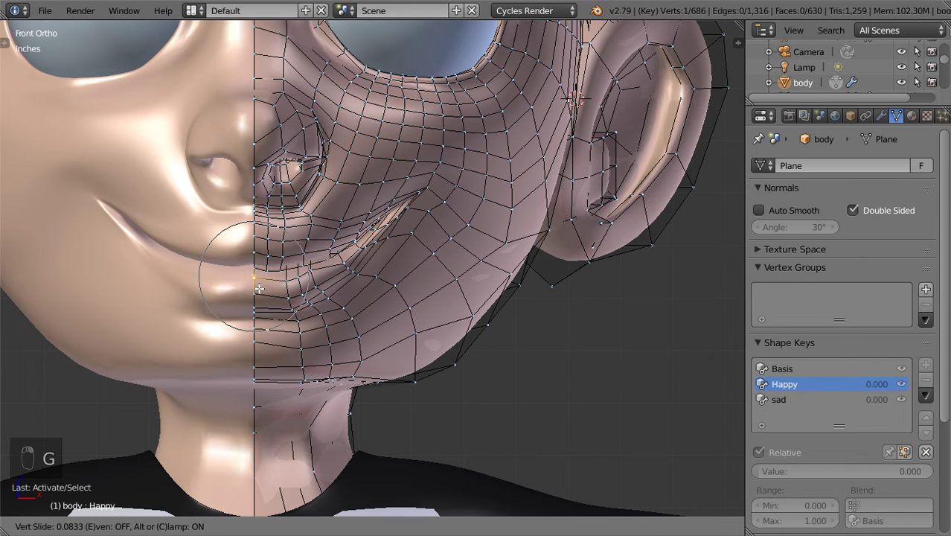
left_click(257, 291)
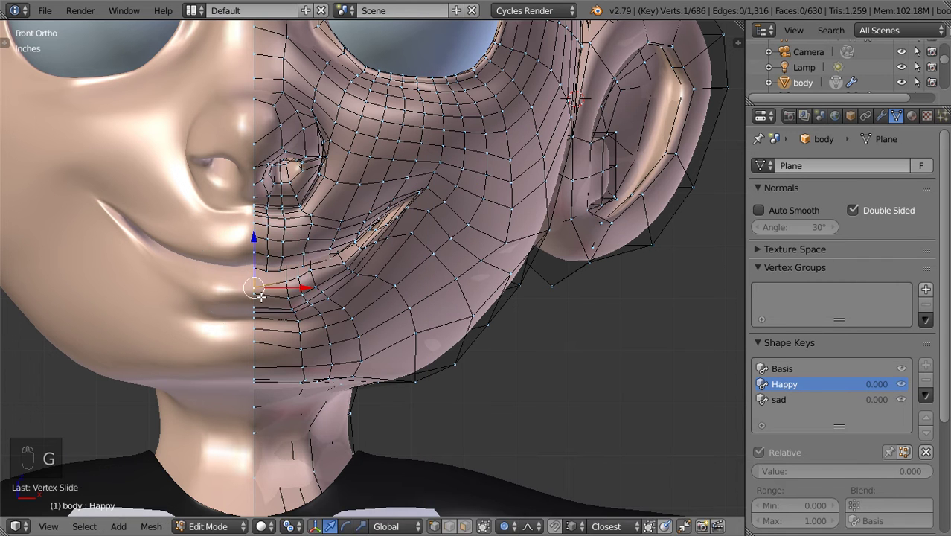
Preview the smile, set the Happy key's Range Max to 1.2, then edit the sad key.
key("Tab")
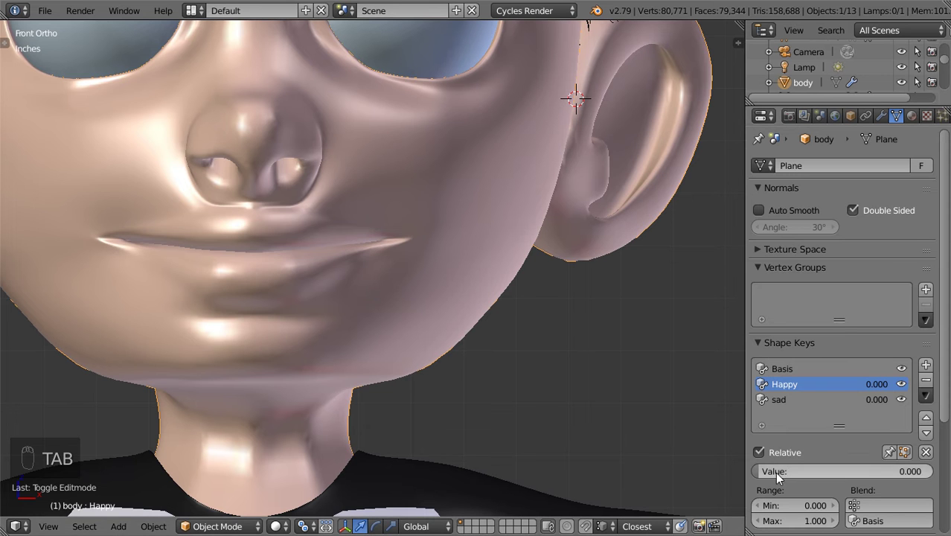
mouse_move(775, 471)
left_mouse_down()
mouse_move(863, 471)
mouse_move(757, 470)
left_mouse_up()
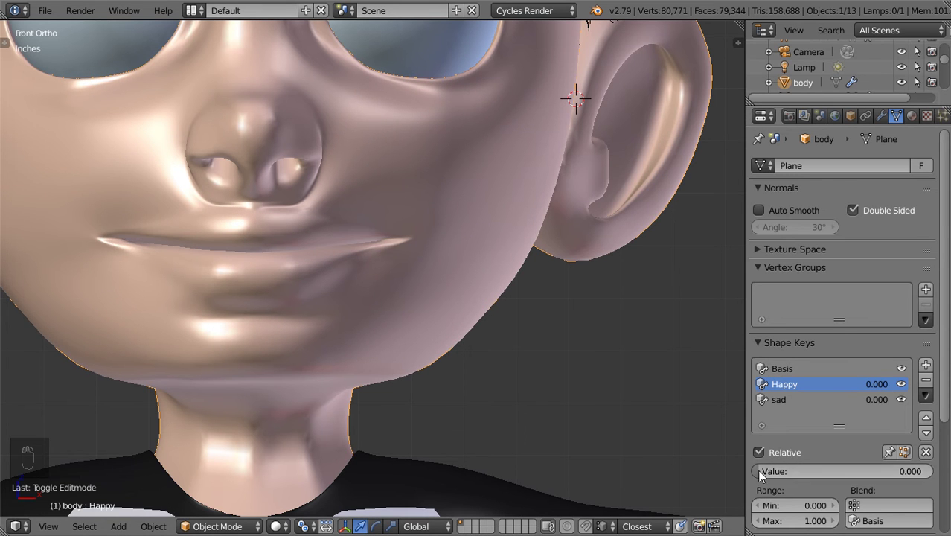
scroll(796, 513, "down", 2)
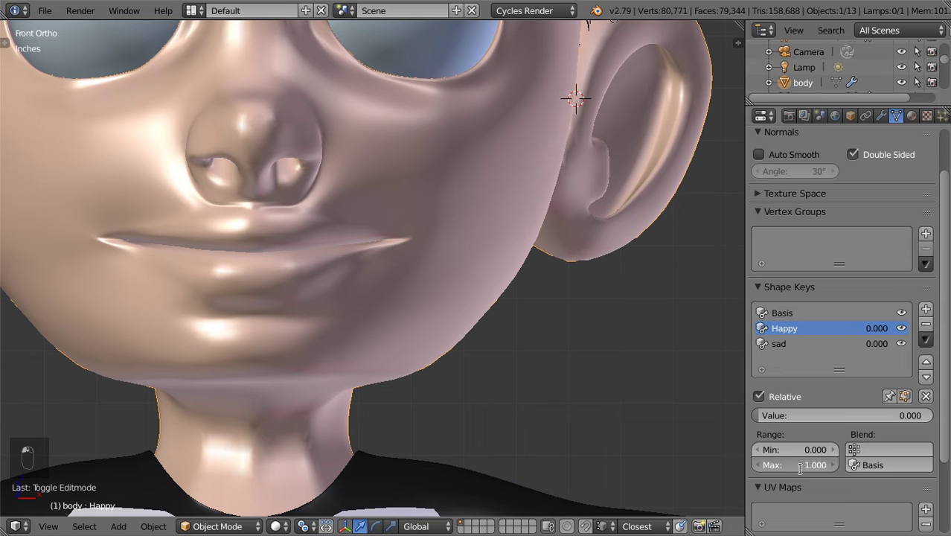
left_click(800, 465)
key("Return")
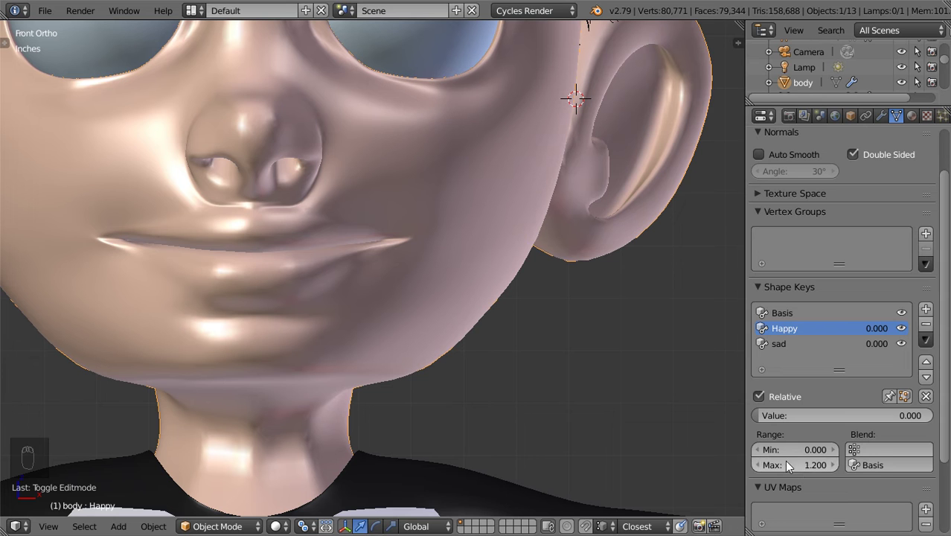
left_click(778, 344)
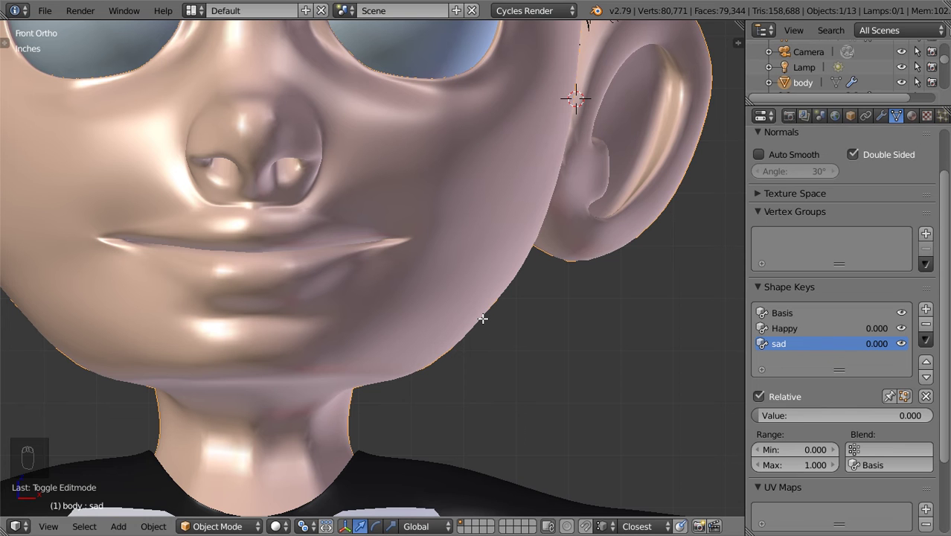
key("Tab")
Lower the mouth-corner vertex vertically for the sad shape.
scroll(323, 271, "up", 4)
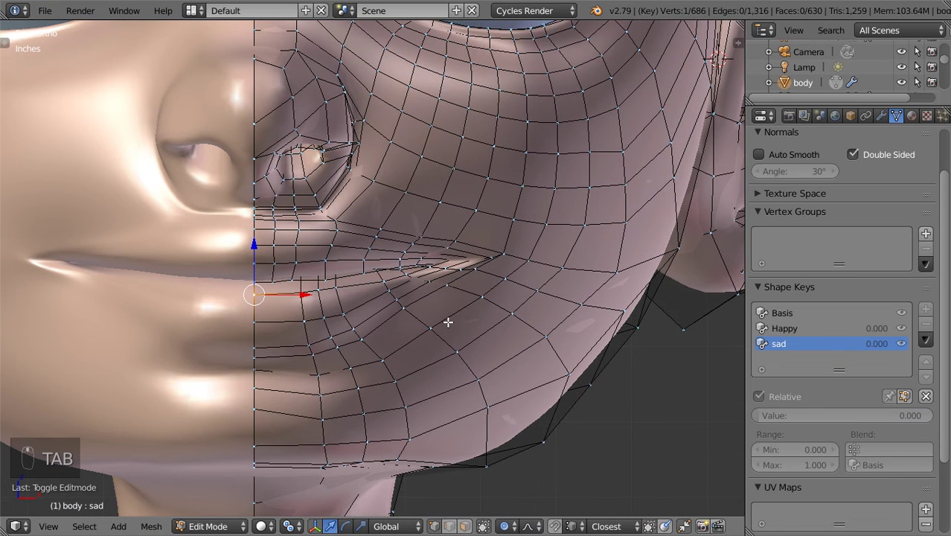
right_click(508, 253)
key("g")
key("z")
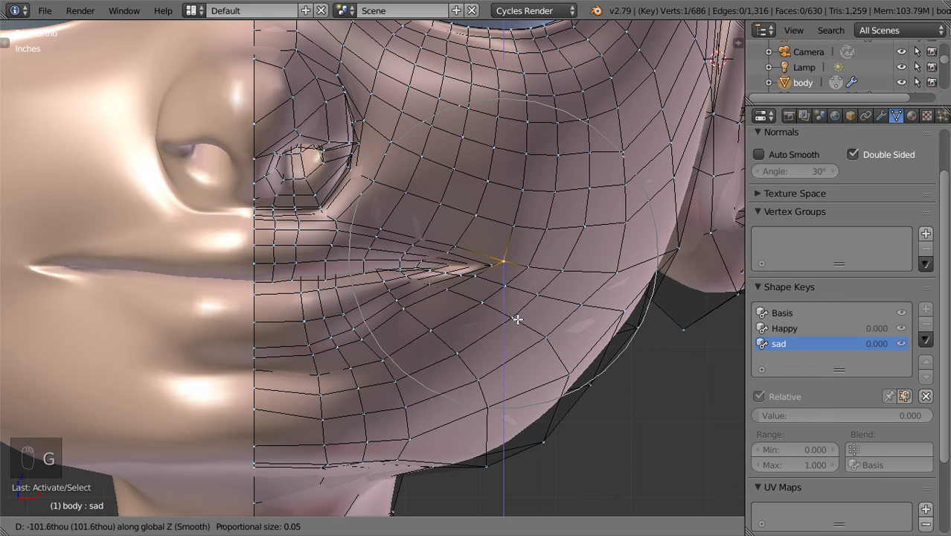
scroll(517, 359, "down", 3)
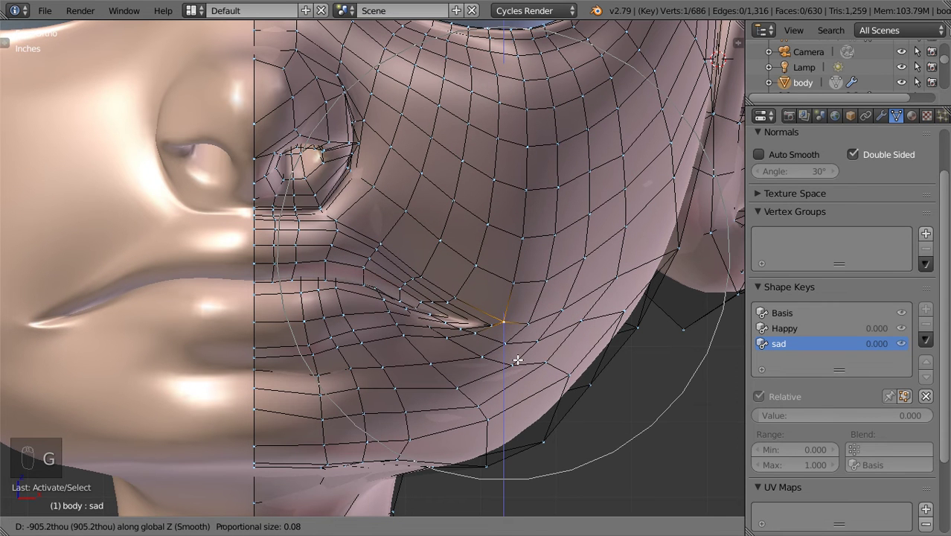
left_click(521, 381)
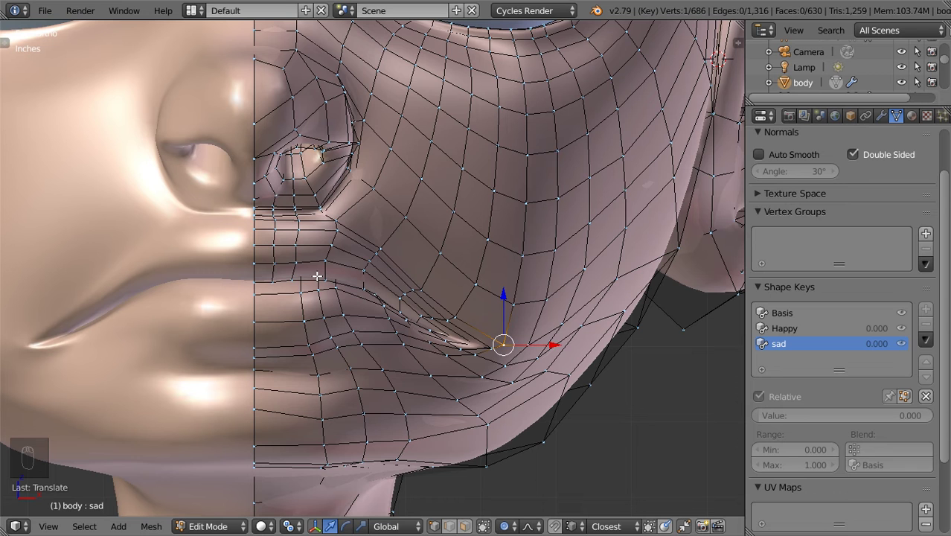
Move two pairs of lip vertices vertically to shape the frown.
right_click(274, 264)
right_click(376, 276, "shift")
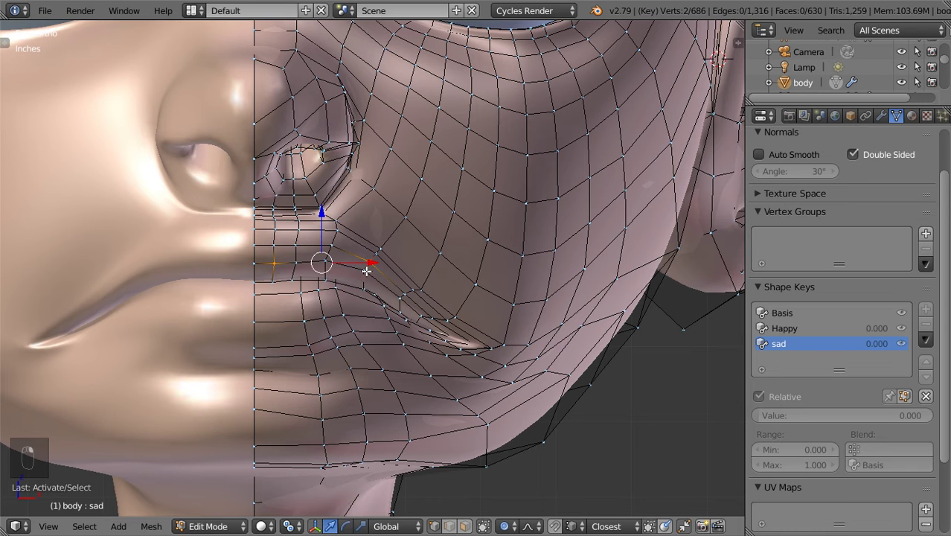
key("g")
key("z")
scroll(379, 274, "up", 10)
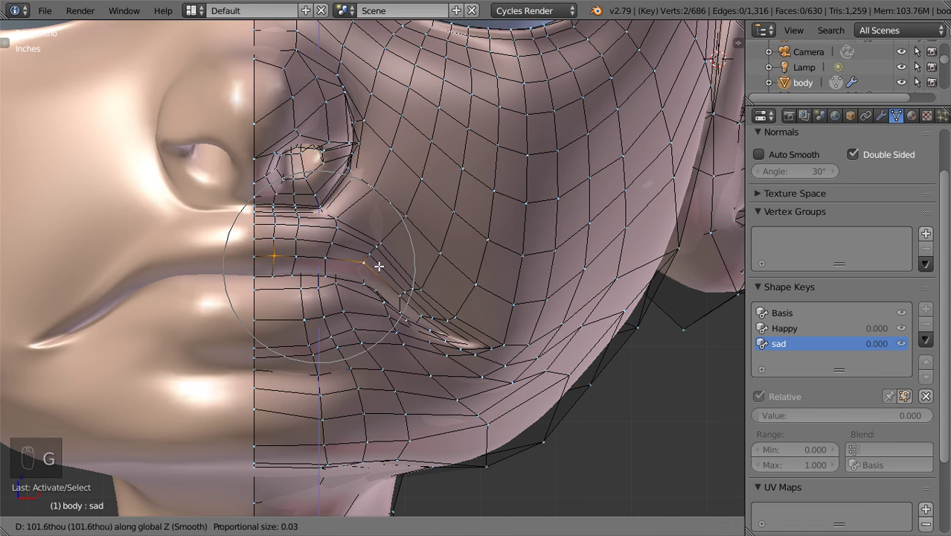
left_click(379, 265)
right_click(294, 256)
right_click(278, 256, "shift")
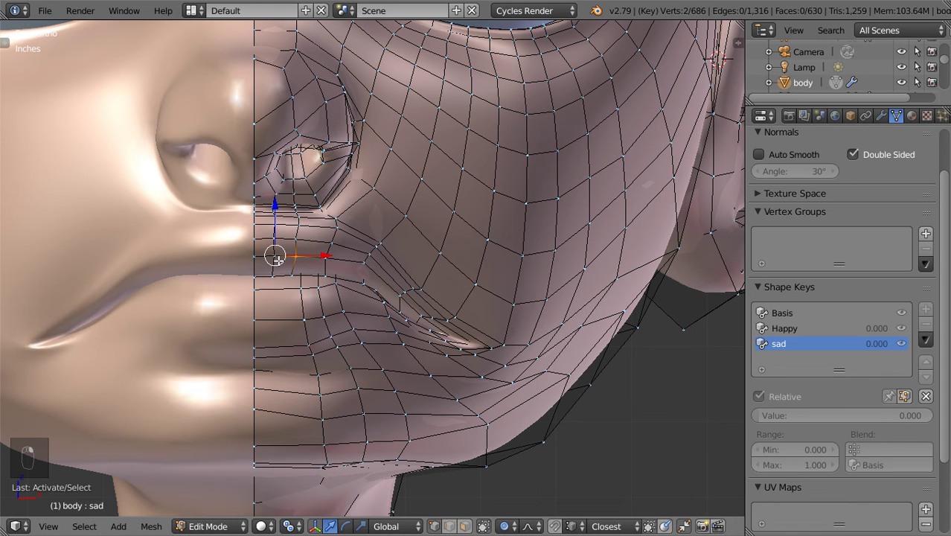
key("g")
key("z")
scroll(278, 256, "up", 3)
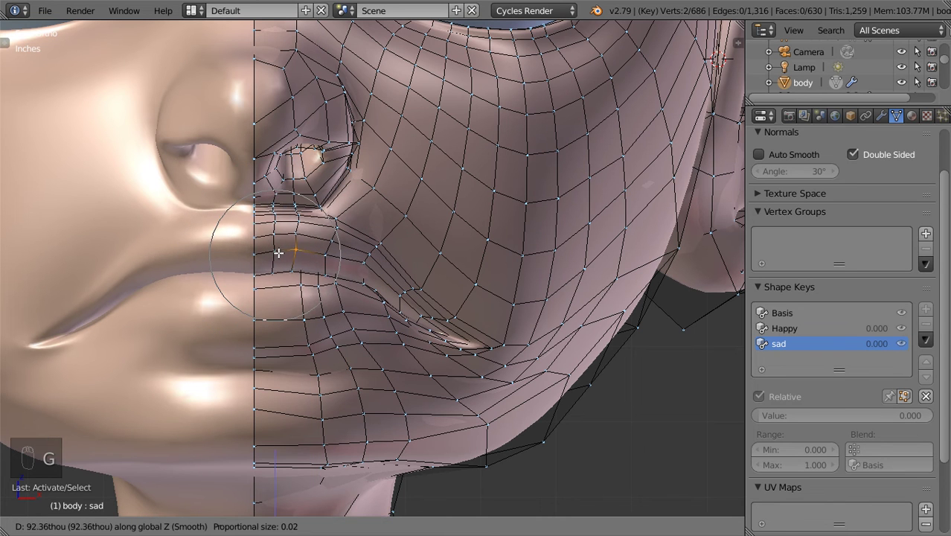
left_click(276, 250)
Reposition the centre lip vertex and return the body to Object Mode.
right_click(256, 256)
key("g")
key("g")
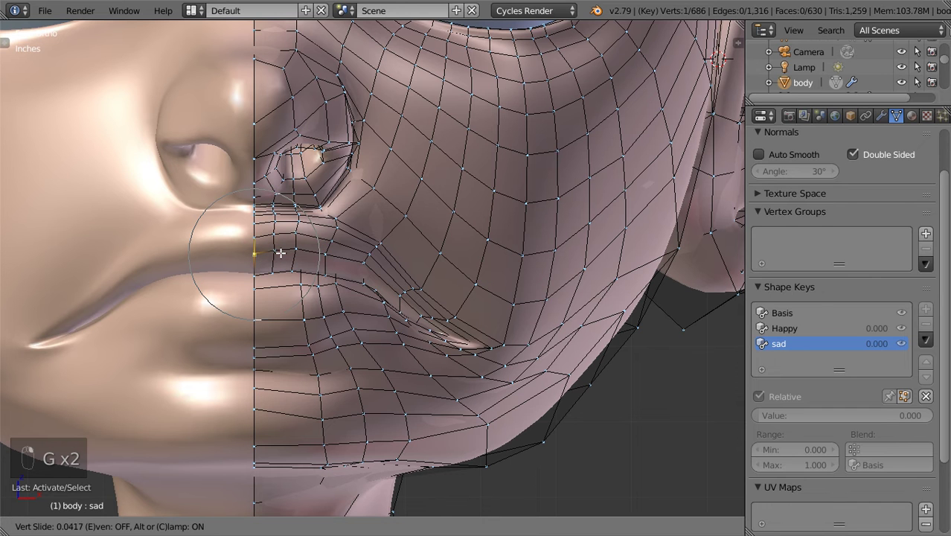
left_click(278, 250)
key("g")
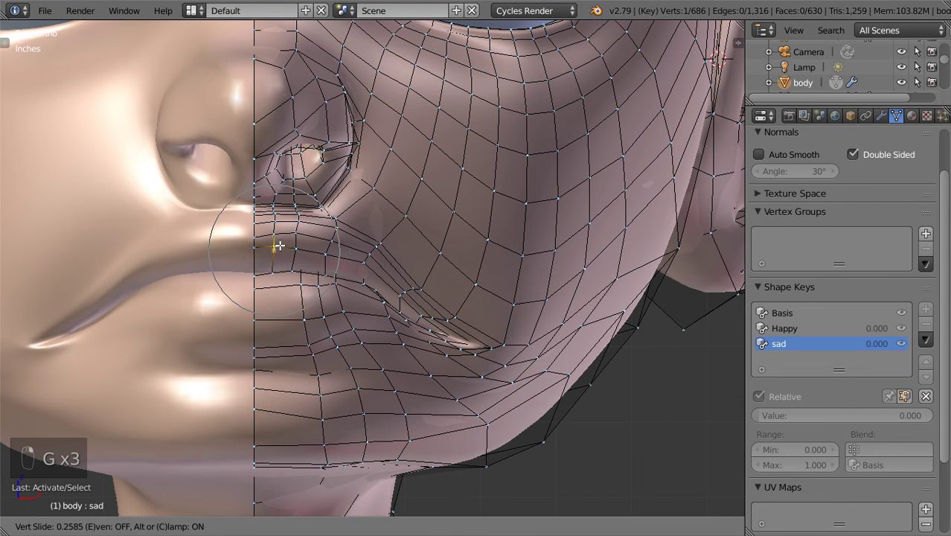
left_click(278, 249)
key("Tab")
scroll(311, 257, "down", 3)
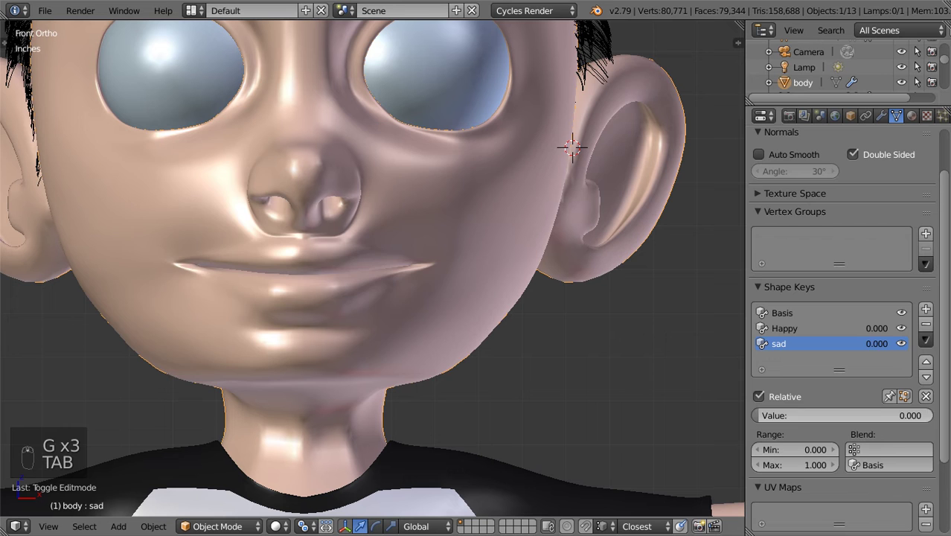
Preview the sad key's strength, then add a manually created driver to Happy's value.
left_click_drag(826, 415, 756, 415)
left_click(828, 328)
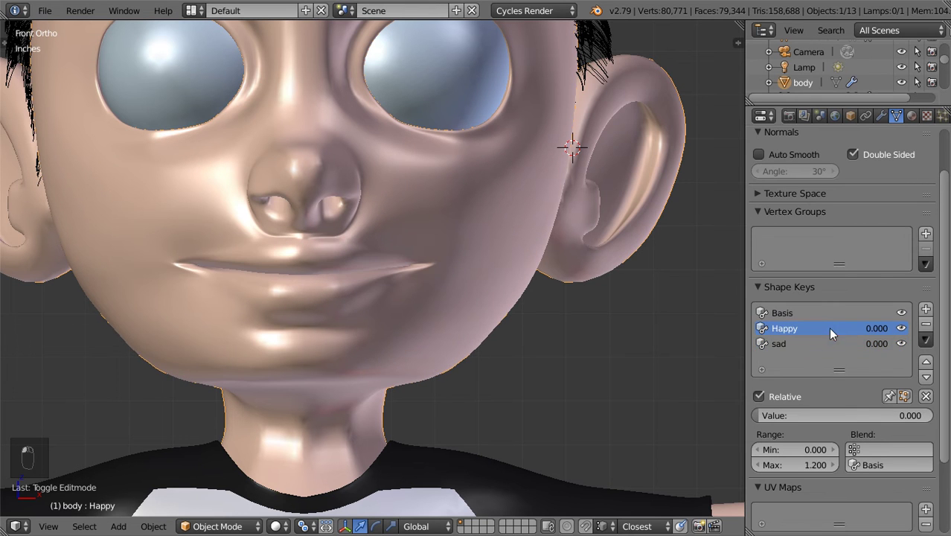
right_click(907, 411)
mouse_move(861, 344)
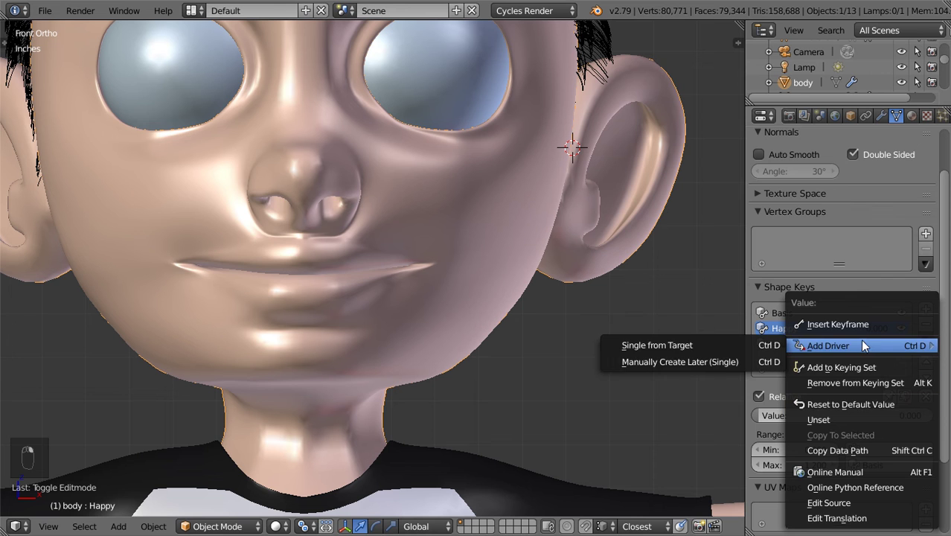
left_click(734, 360)
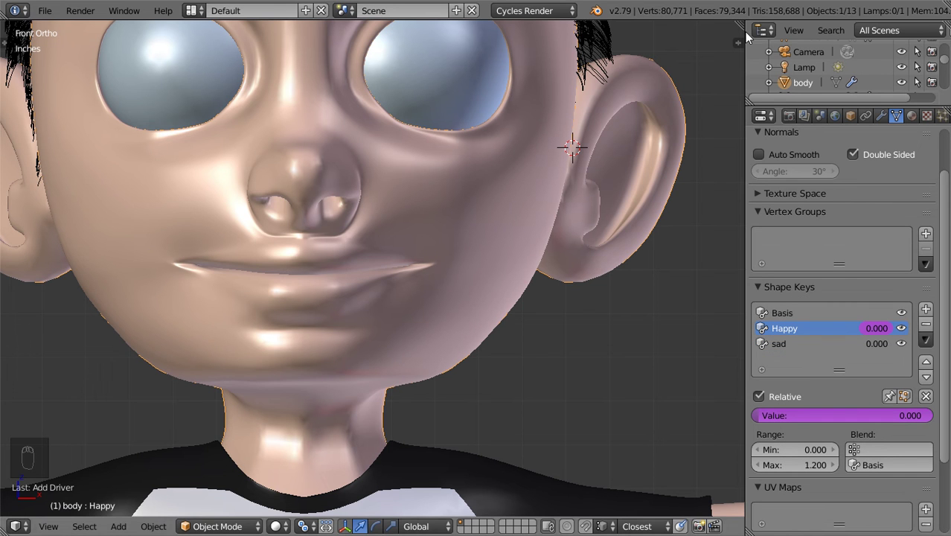
Split the 3D view in two, widen the left area and make it a Graph Editor.
left_click_drag(740, 40, 340, 102)
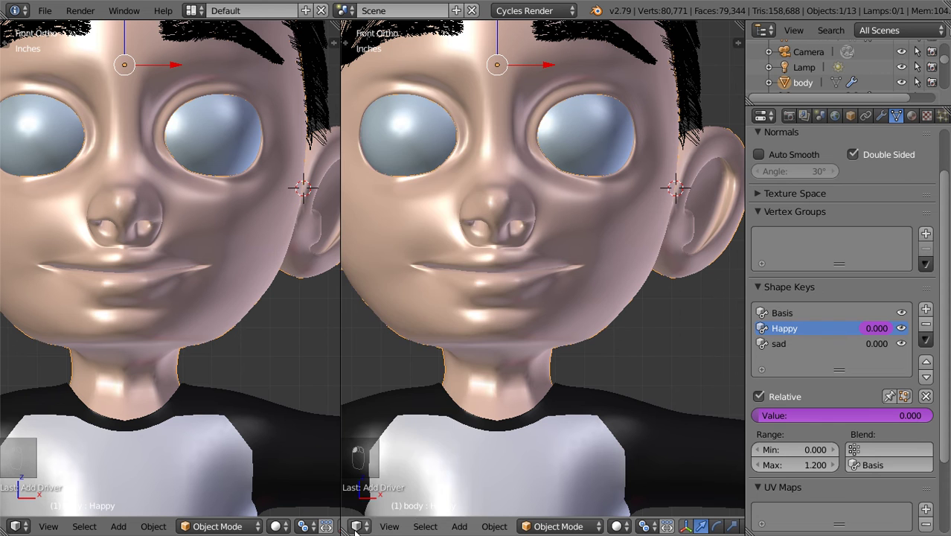
left_click(356, 526)
left_click(385, 508)
left_click_drag(340, 365, 424, 355)
left_click(16, 526)
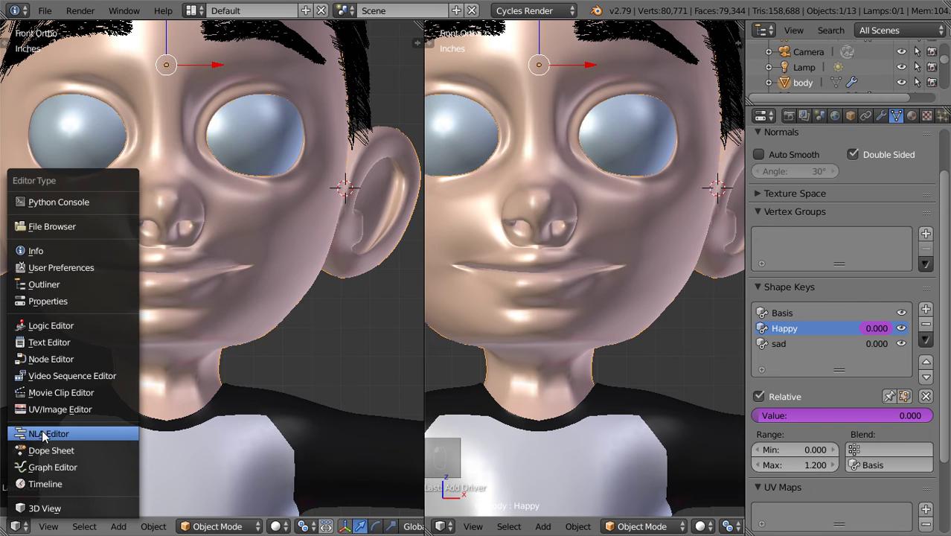
left_click(44, 467)
Switch the Graph Editor to Drivers and show the Value (Happy) driver's settings.
left_click(253, 526)
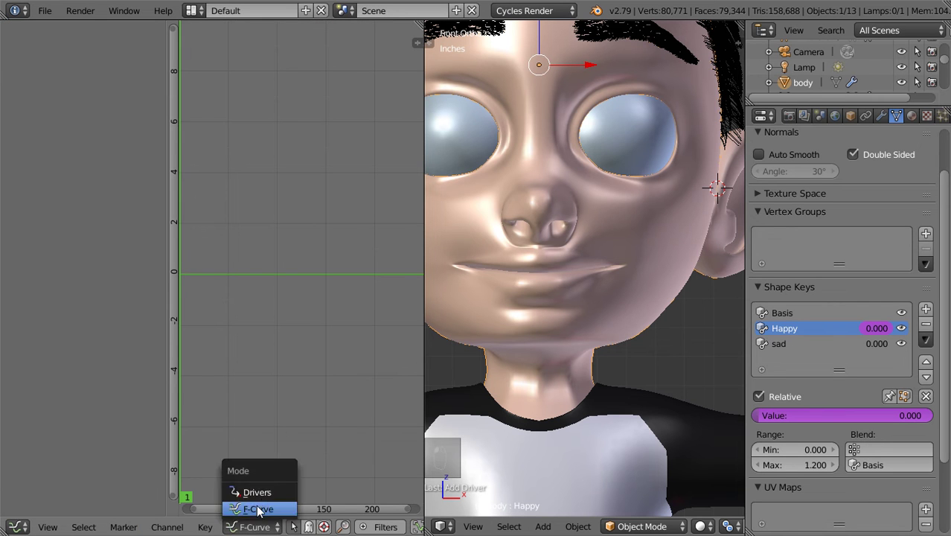
left_click(257, 510)
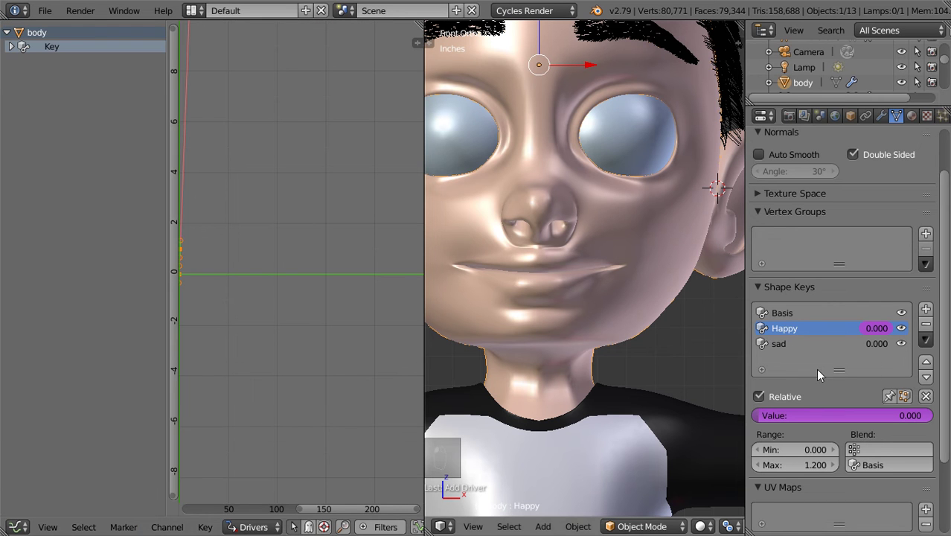
key("n")
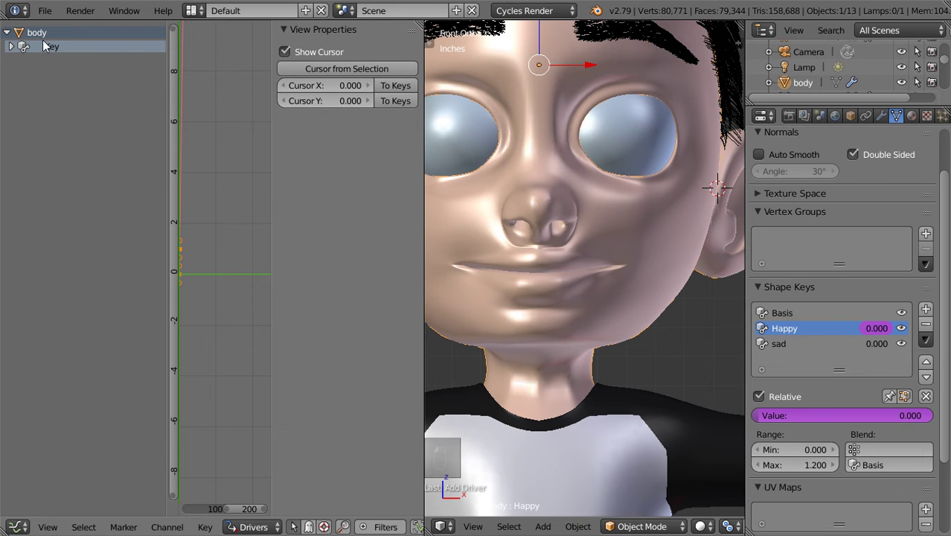
left_click(11, 47)
left_click(42, 61)
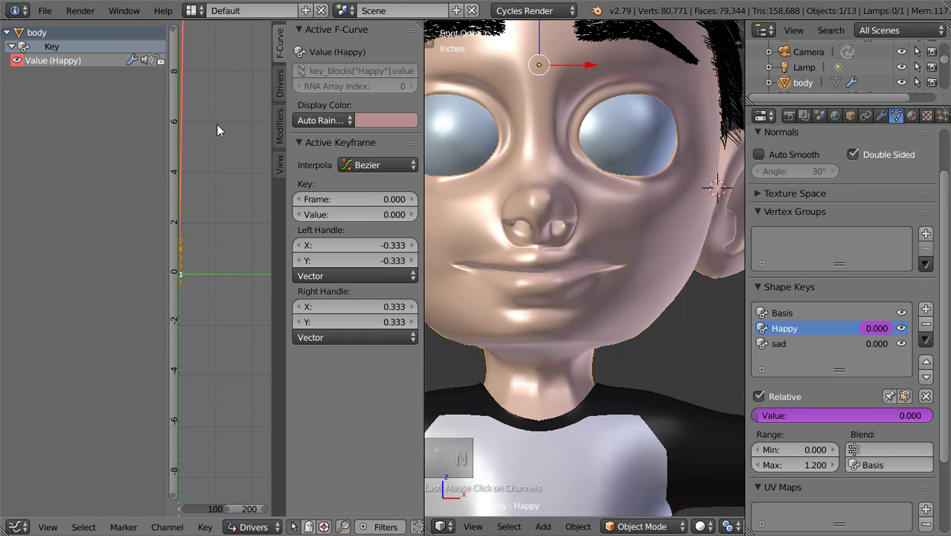
left_click(279, 83)
Make the Happy driver an Averaged Value targeting the Armature object's bone Bone.
left_click(395, 88)
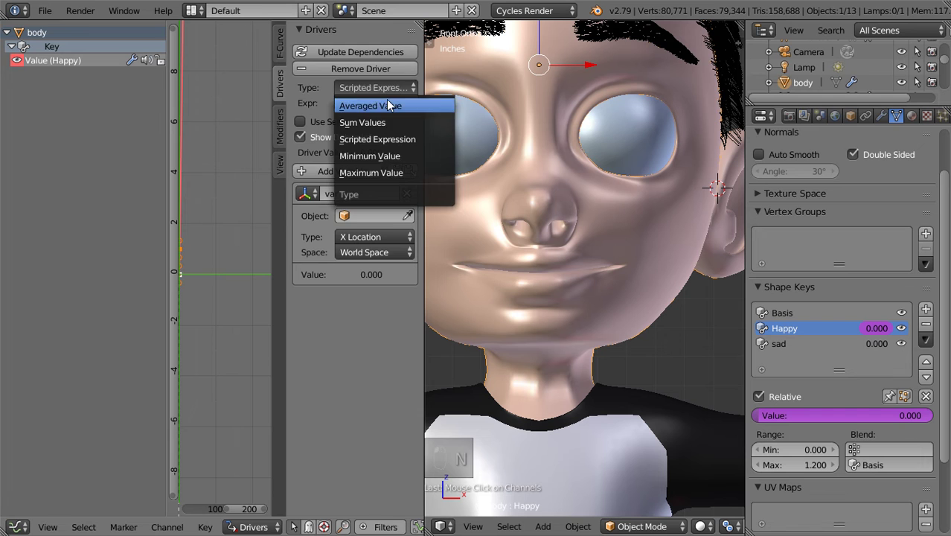
left_click(376, 102)
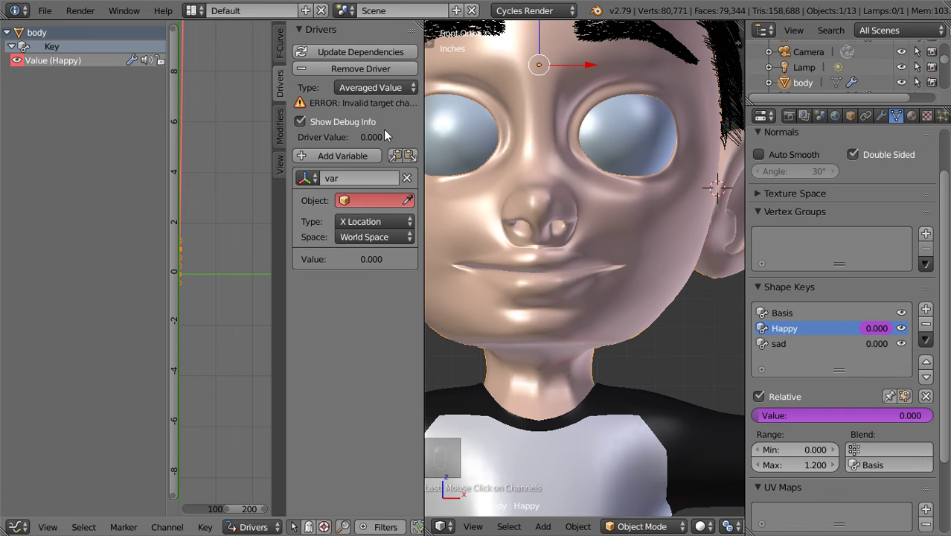
left_click(357, 199)
left_click(361, 218)
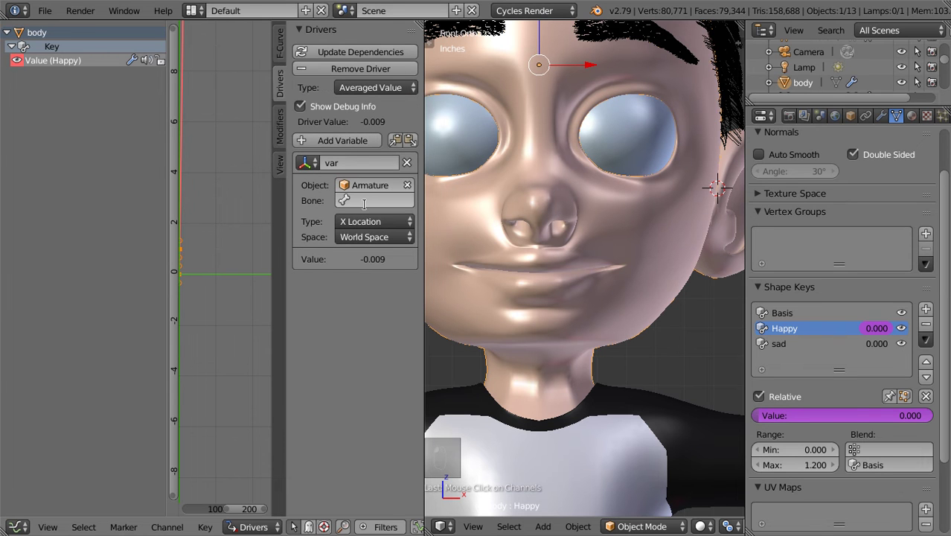
left_click(364, 201)
left_click(368, 220)
scroll(498, 250, "down", 5)
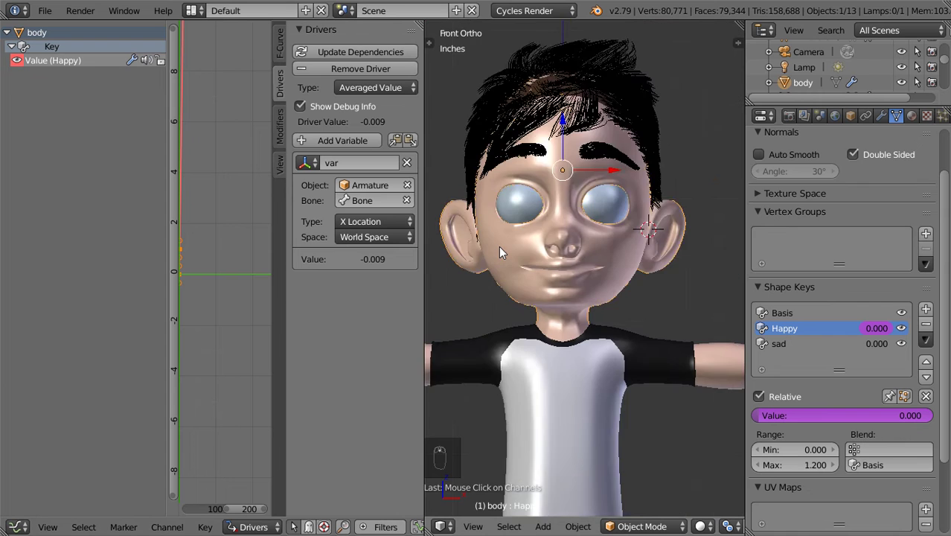
Unhide and select the armature, using Local orientation and a Median Point pivot.
scroll(498, 253, "down", 1)
key("alt+h")
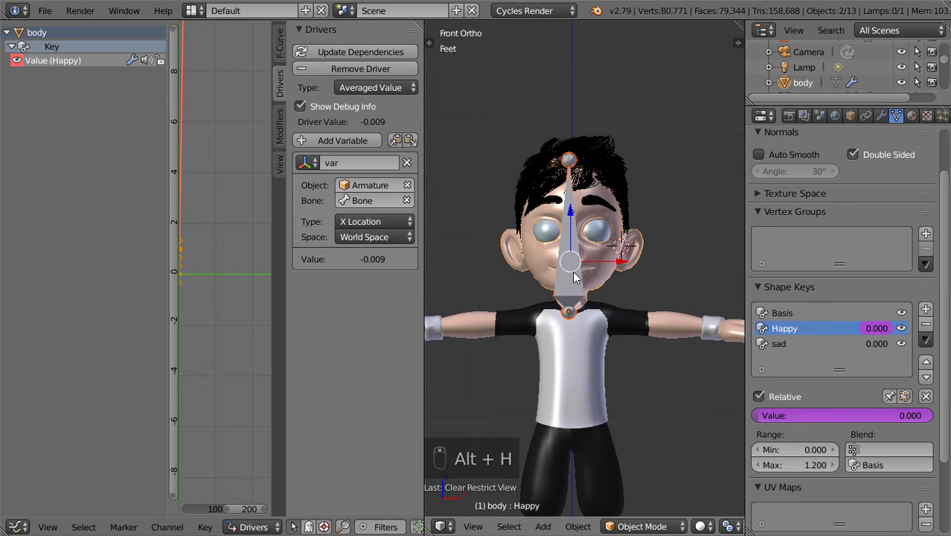
right_click(573, 277)
middle_click_drag(574, 278, 632, 268)
scroll(651, 267, "up", 3)
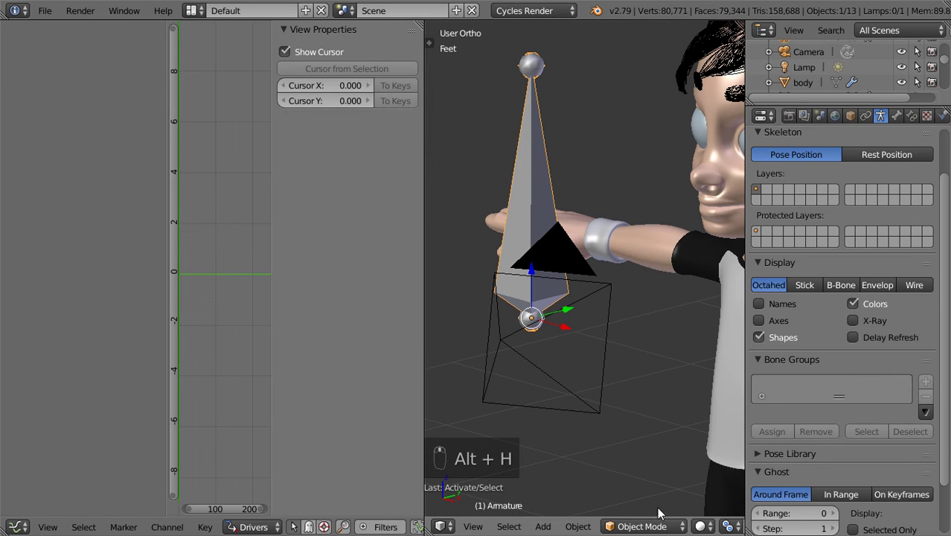
scroll(662, 524, "right", 5, "ctrl")
left_click(689, 526)
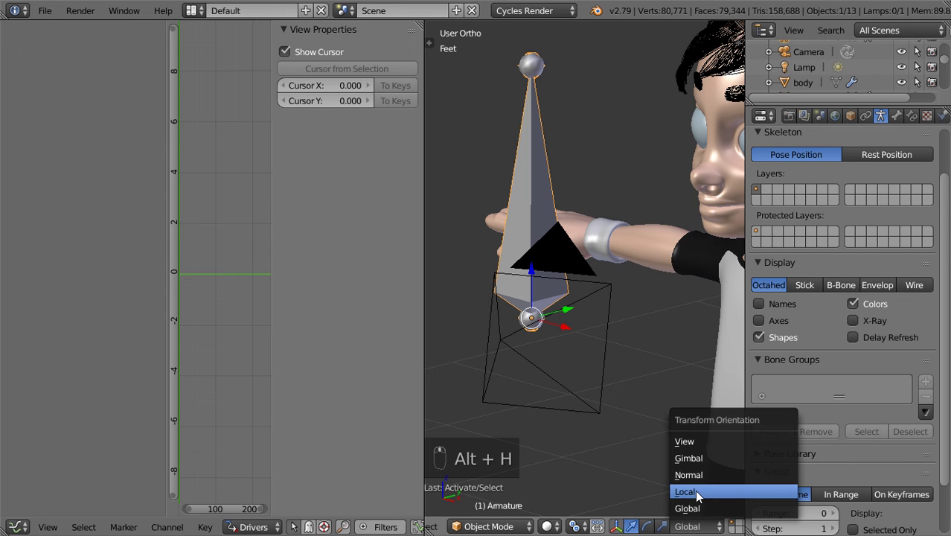
left_click(697, 493)
left_click(578, 526)
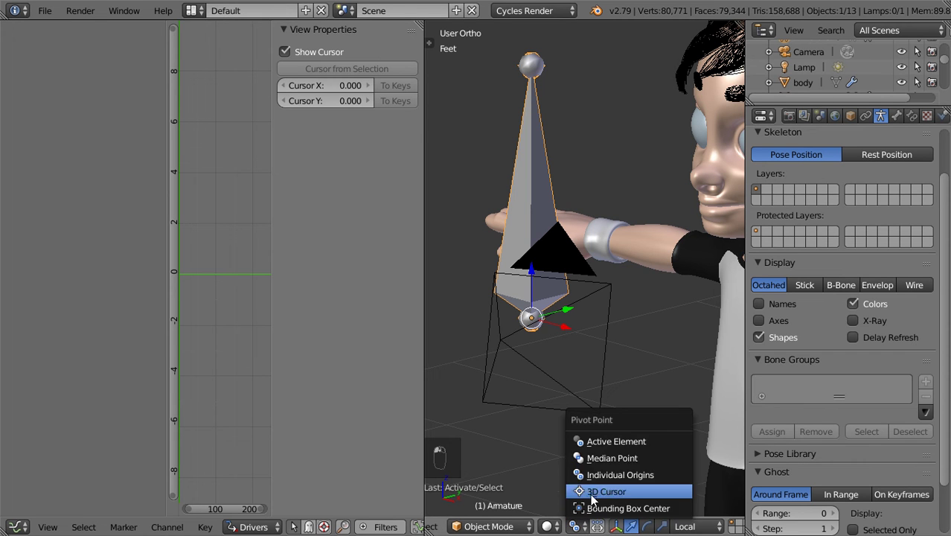
left_click(612, 457)
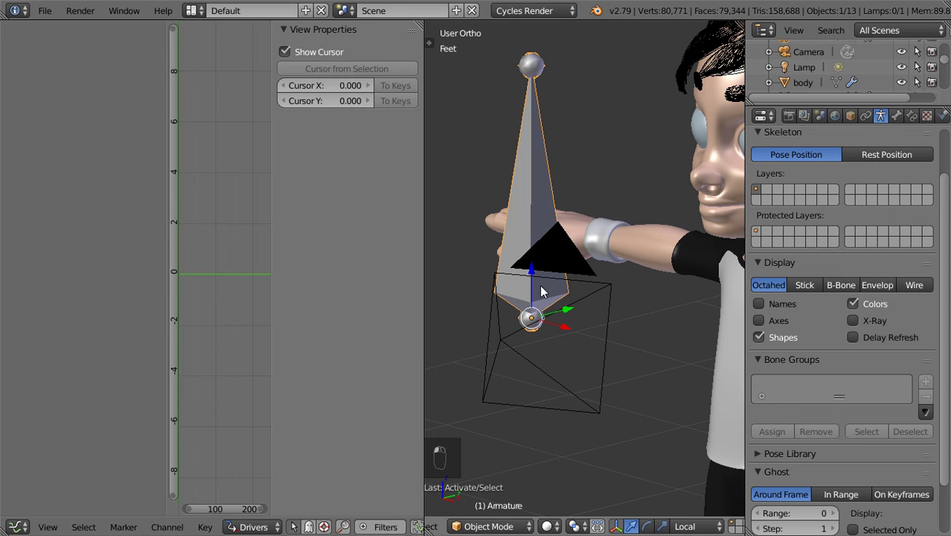
Apply the armature's scale, then its rotation and scale.
key("Tab")
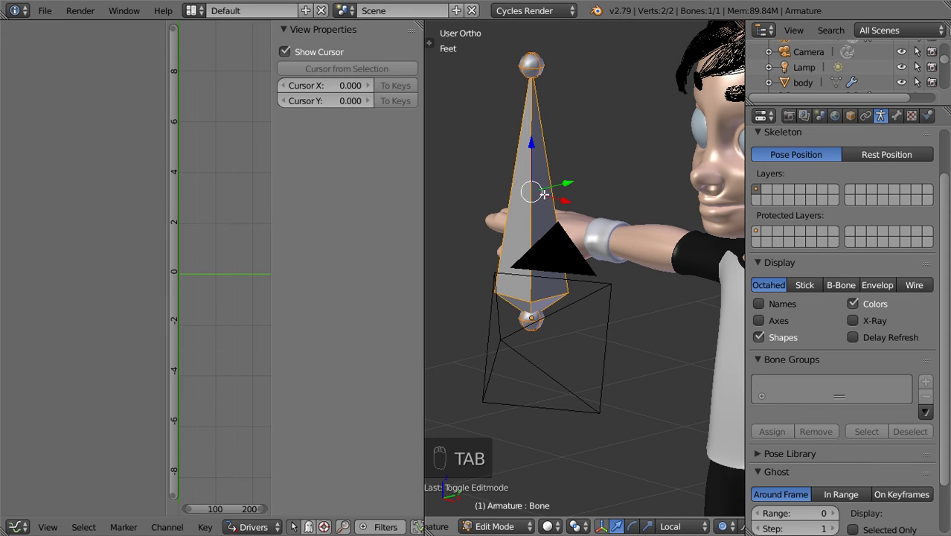
key("a")
key("a")
key("a")
key("a")
key("Tab")
key("ctrl+a")
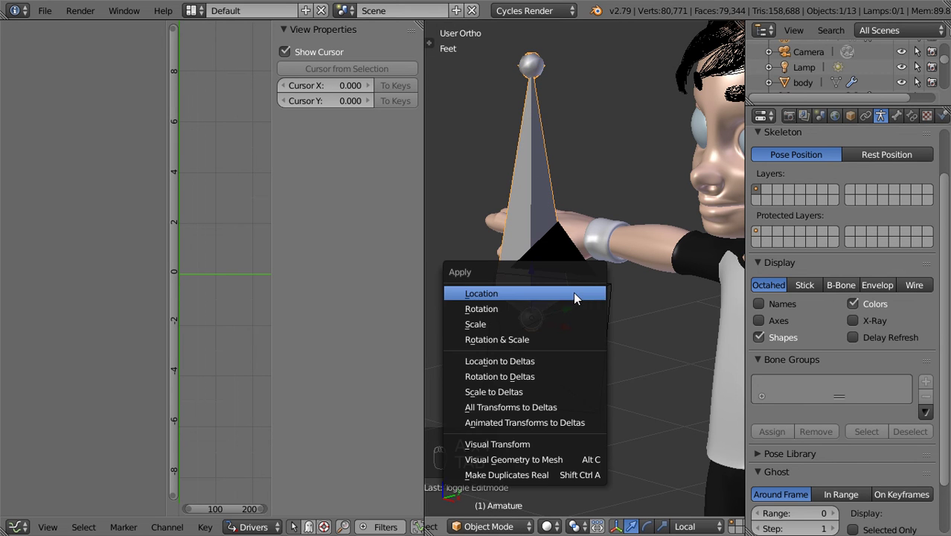
left_click(530, 328)
key("ctrl+a")
left_click(523, 339)
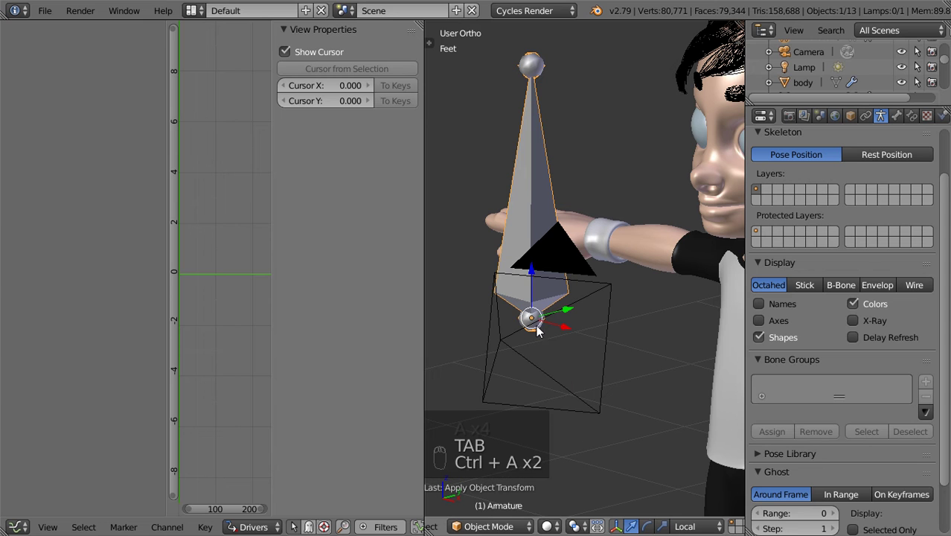
Set the transform orientation to Normal, then return the armature to object mode.
key("Tab")
left_click(674, 526)
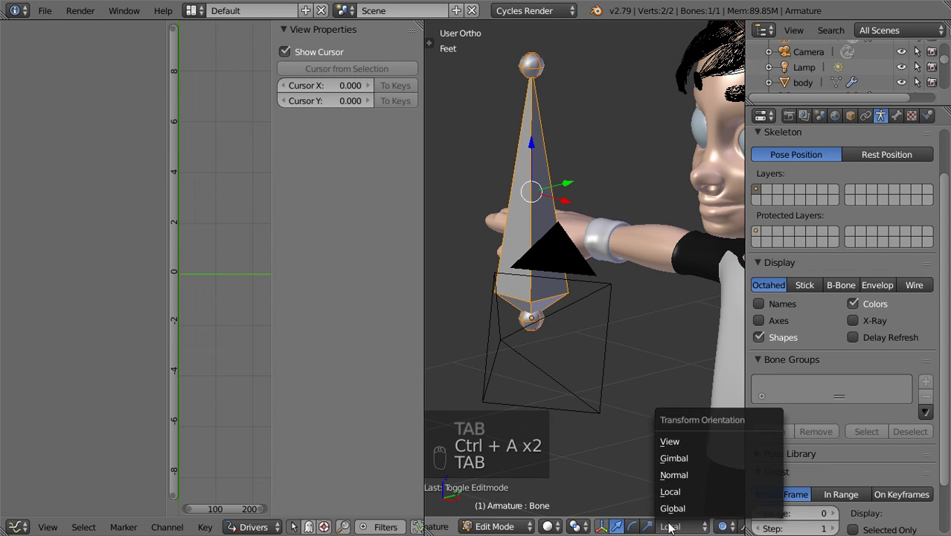
left_click(672, 470)
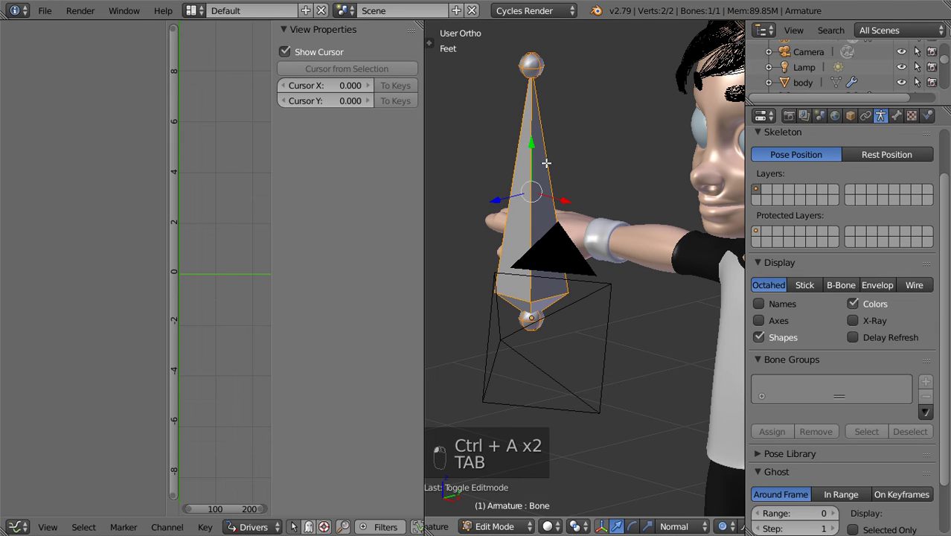
key("Tab")
key("Tab")
key("Tab")
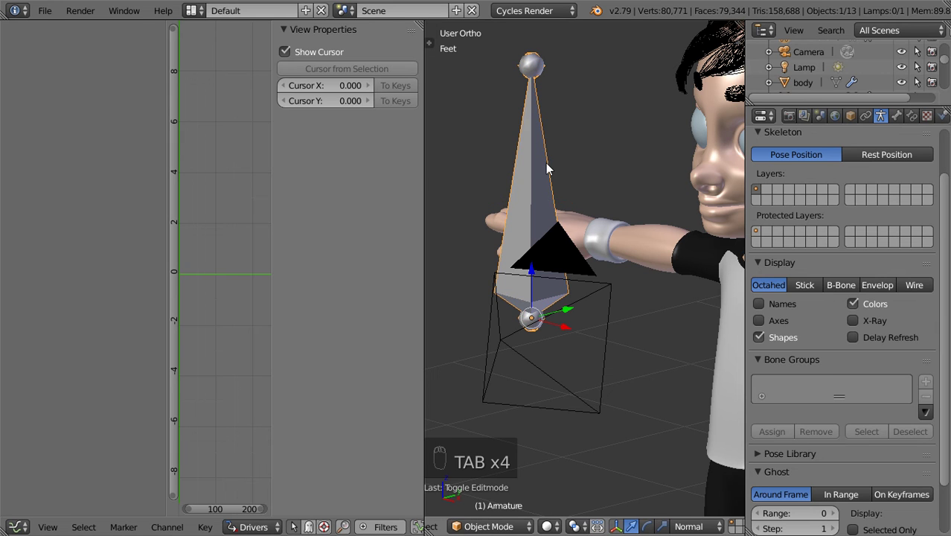
Make the Happy driver read the bone's Y Location in Local Space.
right_click(699, 186)
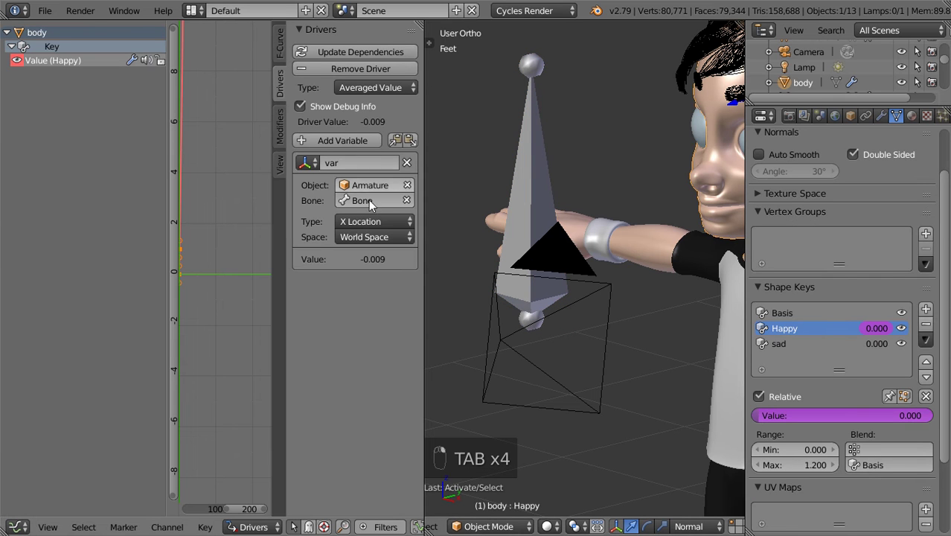
left_click(374, 224)
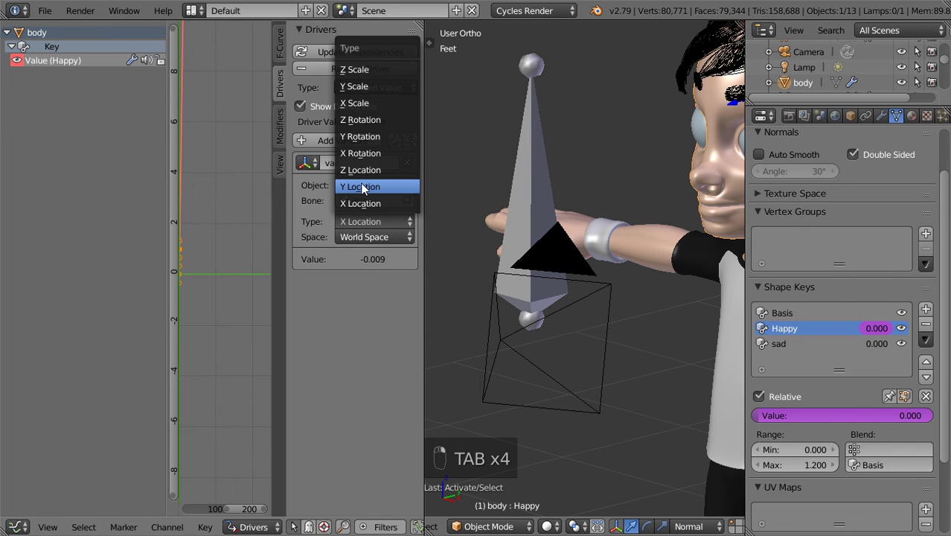
left_click(360, 185)
left_click(375, 238)
left_click(372, 186)
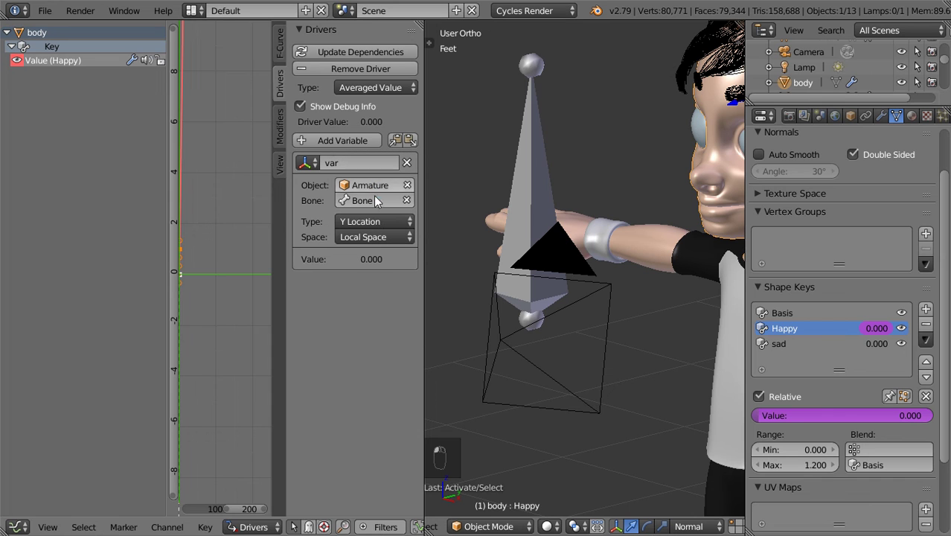
Select the bone and start a Z move, then cancel it and leave edit mode.
right_click(511, 213)
scroll(554, 265, "down", 2)
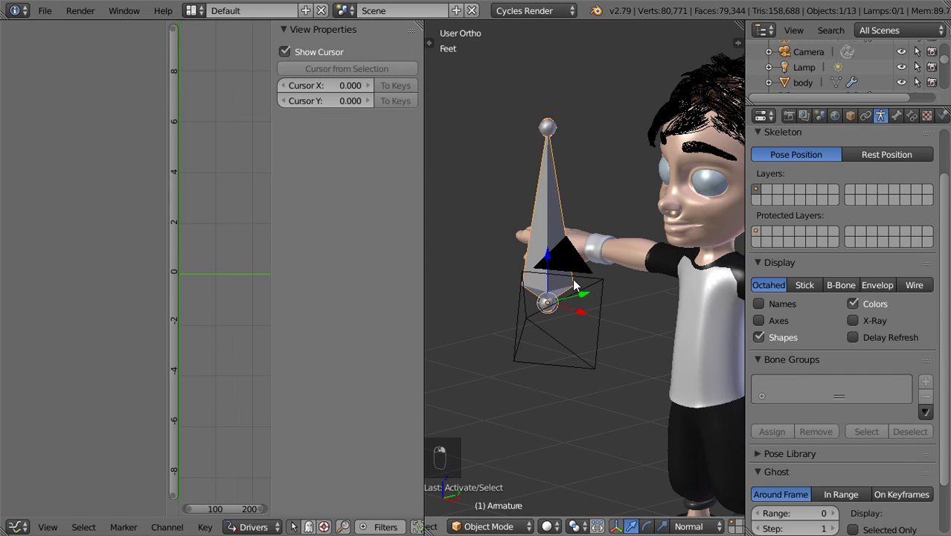
key("g")
key("z")
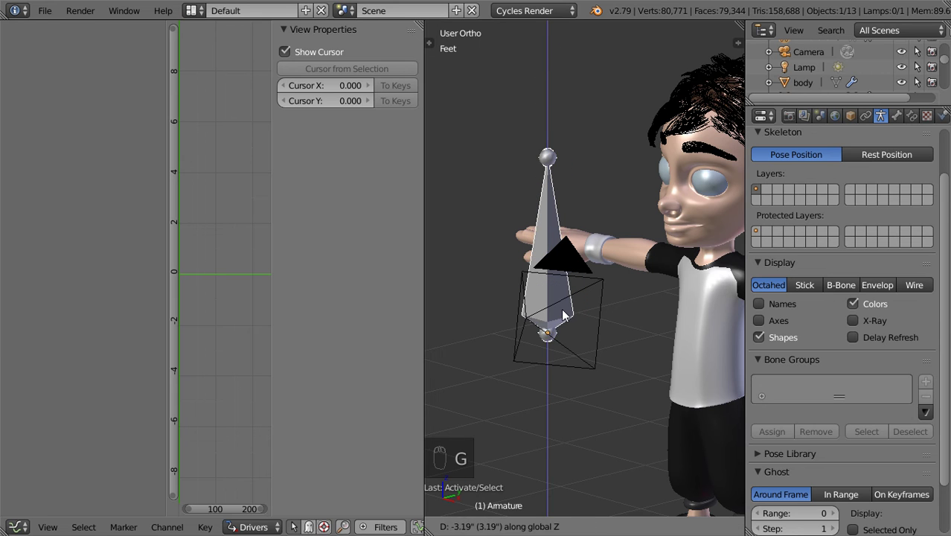
right_click(561, 308)
key("Tab")
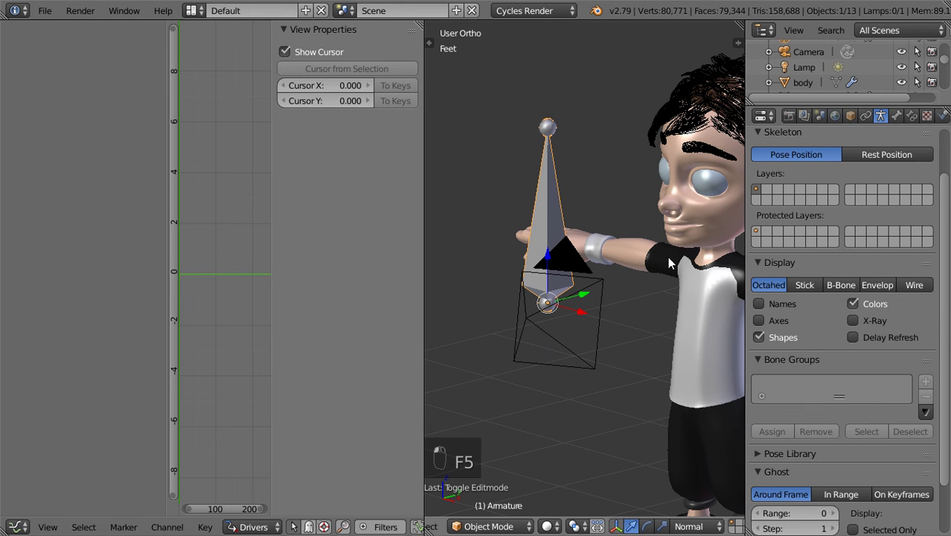
In Pose Mode, raise the bone until Happy reads 0.038, then reselect the body mesh.
left_click(519, 527)
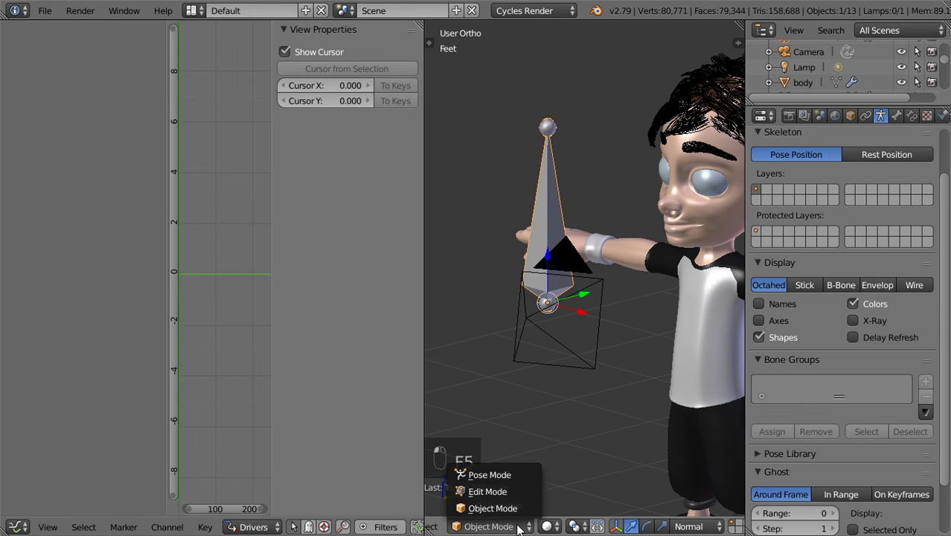
left_click(497, 474)
left_click_drag(549, 259, 613, 258)
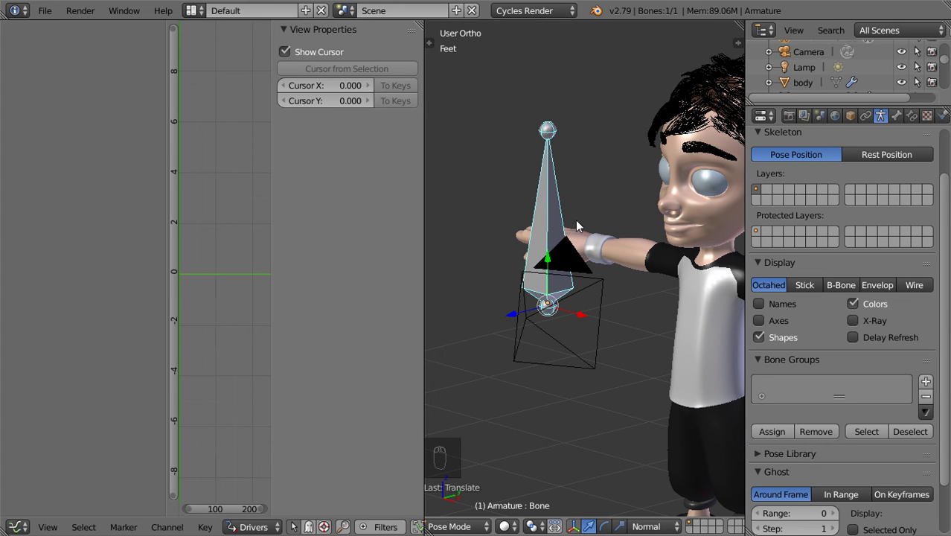
left_click_drag(549, 264, 642, 248)
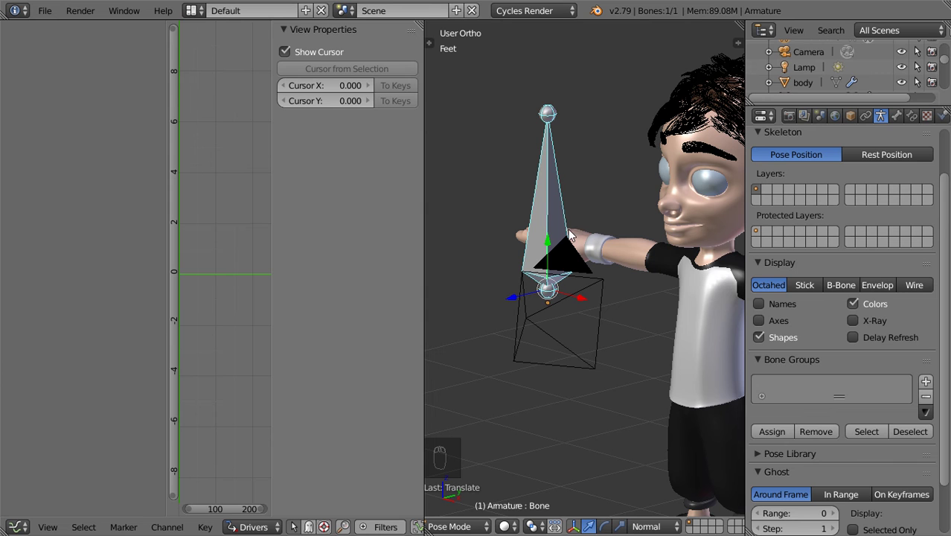
left_click(484, 526)
left_click(480, 510)
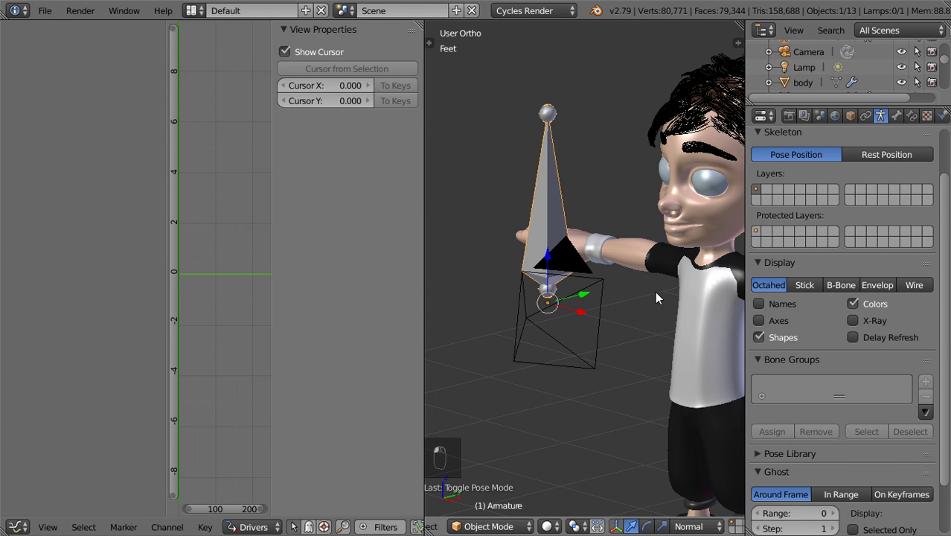
right_click(677, 221)
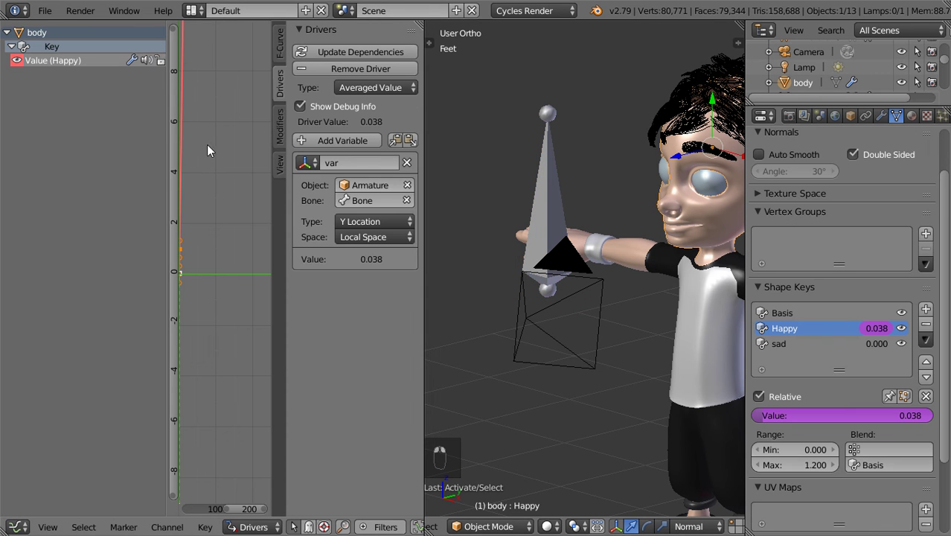
Add a Generator modifier to the Happy driver with x coefficient 8.
left_click(276, 130)
left_click(342, 53)
left_click(337, 72)
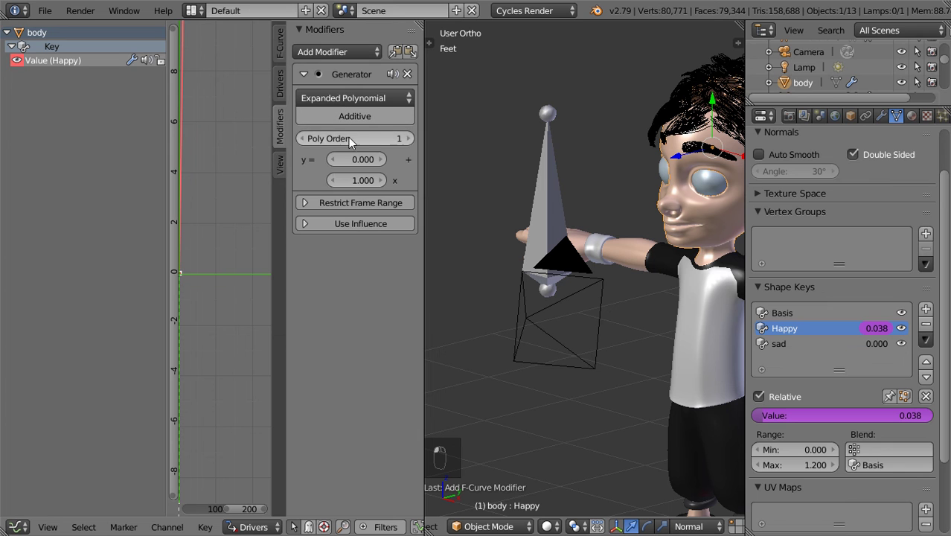
left_click(357, 180)
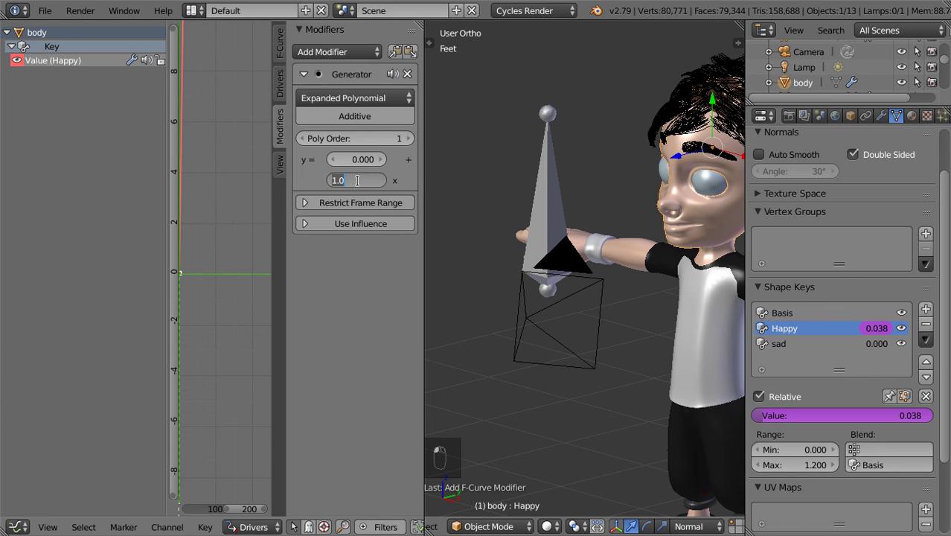
type("0")
key("Return")
Test the smile by moving the bone along Y in Pose Mode, then reselect the body.
right_click(545, 208)
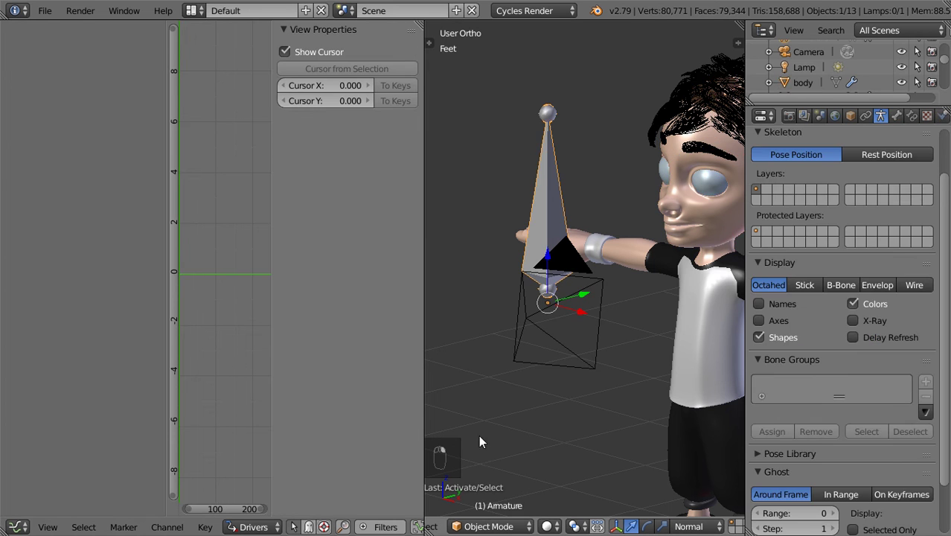
left_click(478, 517)
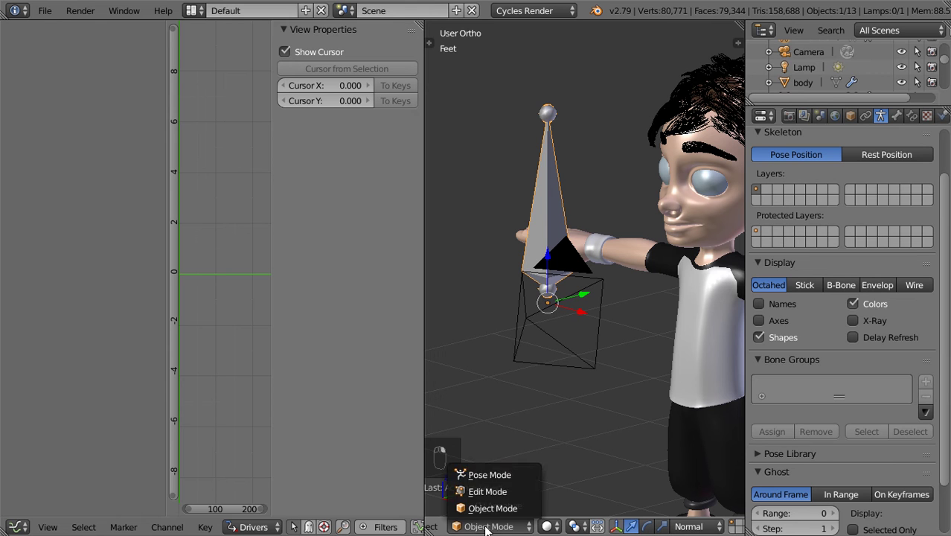
left_click(486, 476)
key("g")
key("y")
key("y")
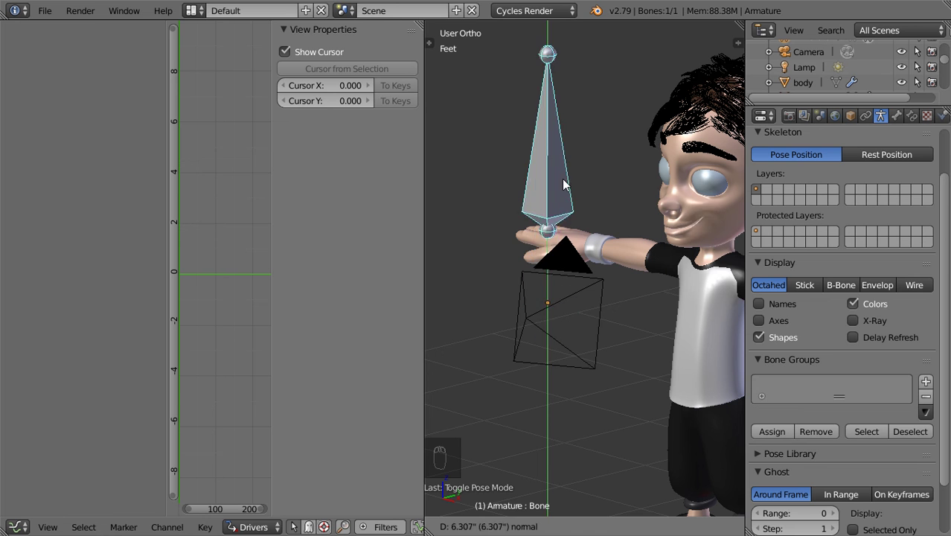
left_click(559, 285)
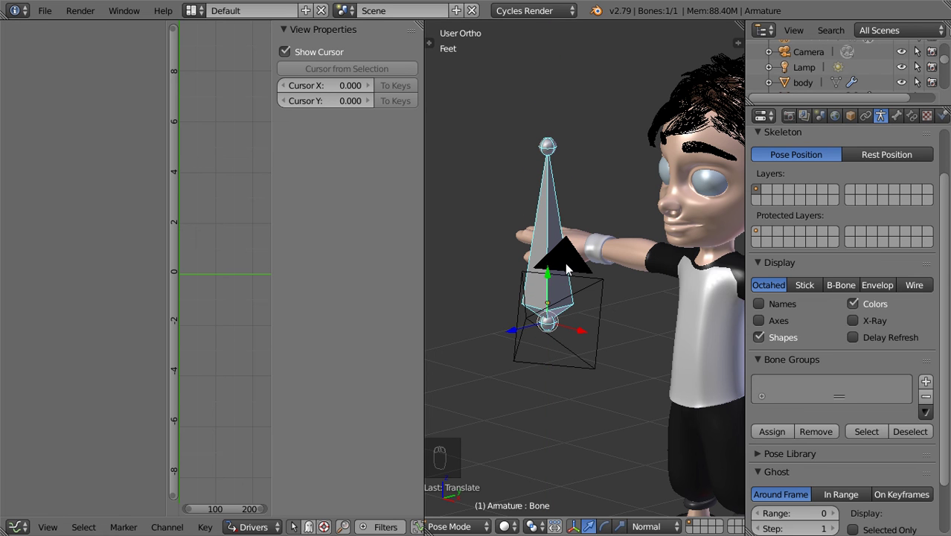
middle_click_drag(568, 264, 601, 290)
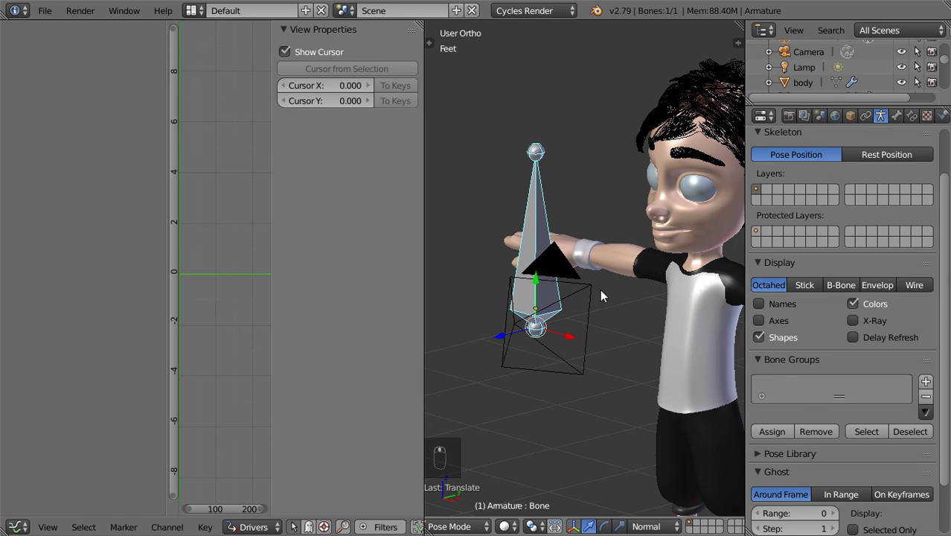
right_click(691, 213)
Add a driver to the sad shape key's value and select its Value (sad) channel.
left_click(802, 340)
right_click(813, 339)
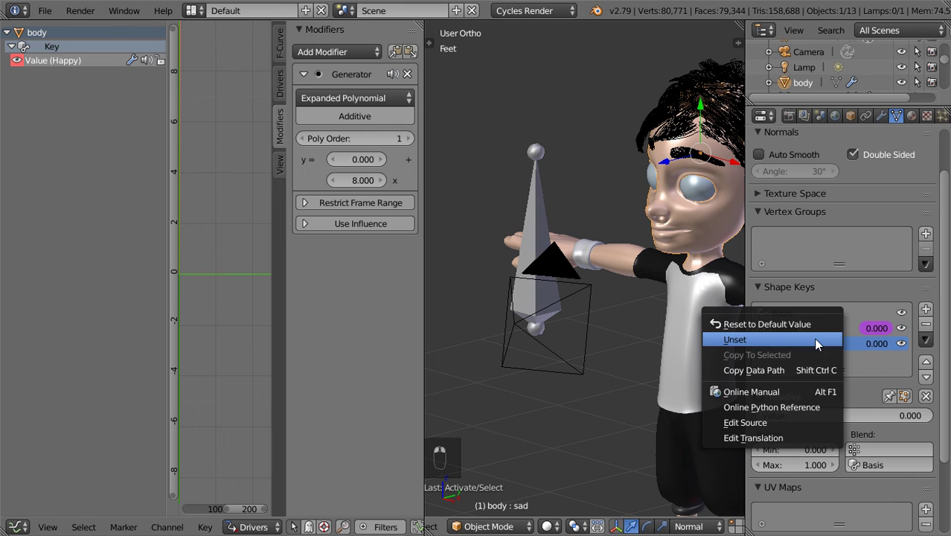
left_click(800, 340)
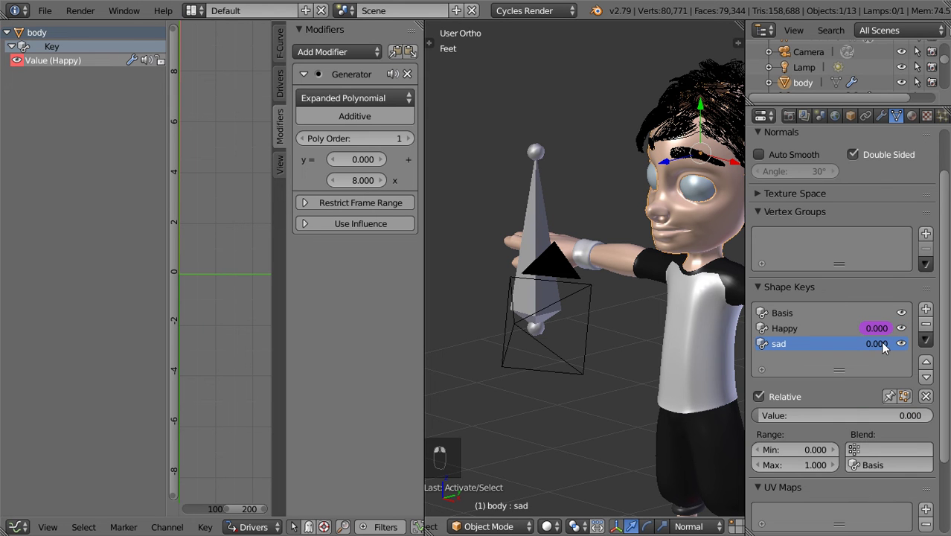
right_click(880, 341)
mouse_move(881, 341)
left_click(738, 356)
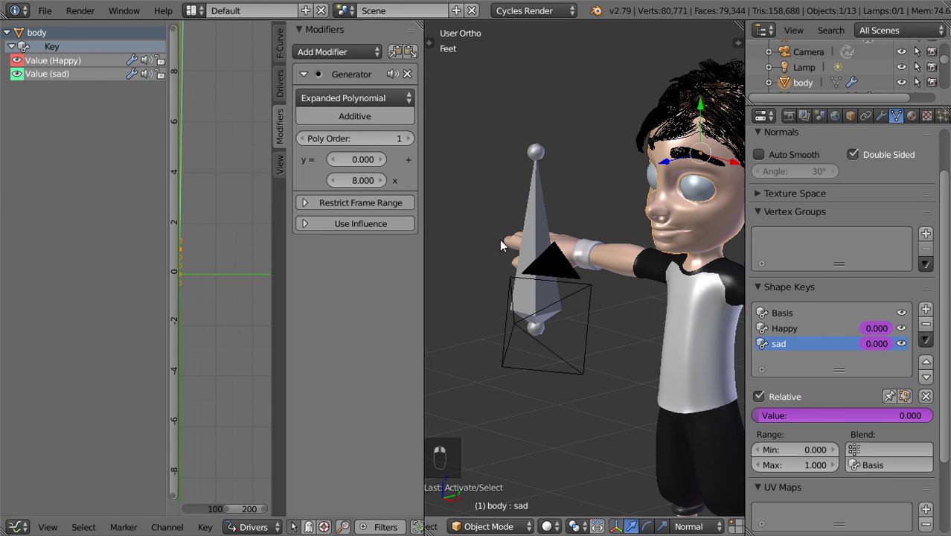
left_click(59, 73)
key("Escape")
Make the sad driver an Averaged Value of the Armature Bone's Local-Space Y Location, and update dependencies.
left_click(278, 81)
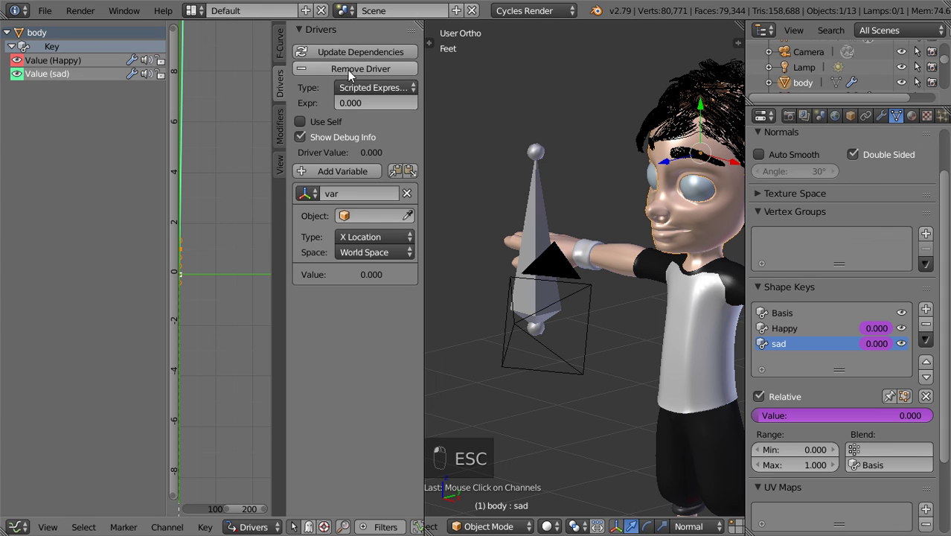
left_click(370, 87)
left_click(375, 104)
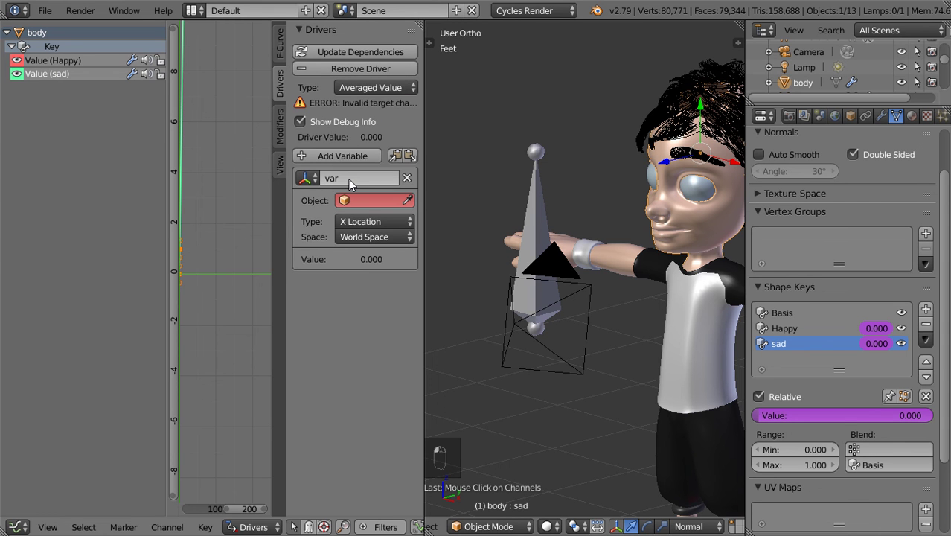
left_click(361, 198)
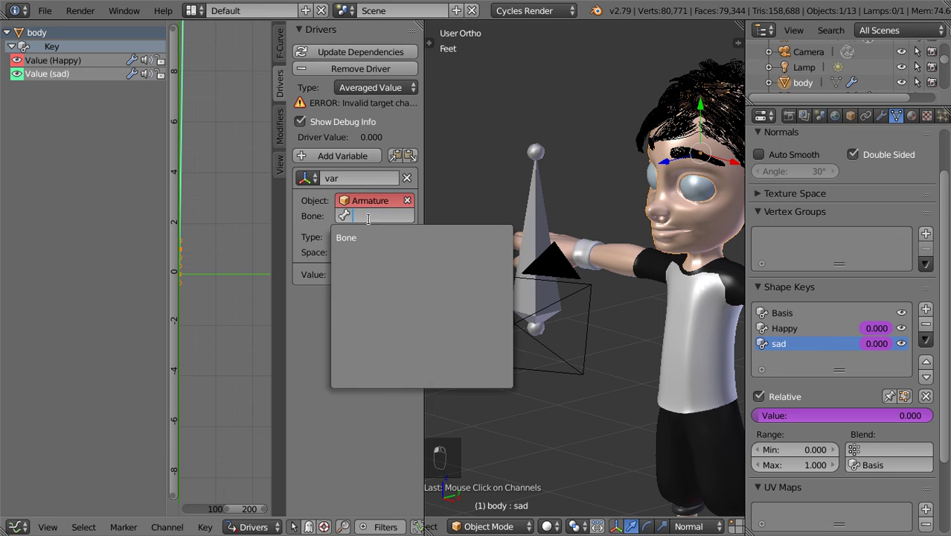
left_click(368, 224)
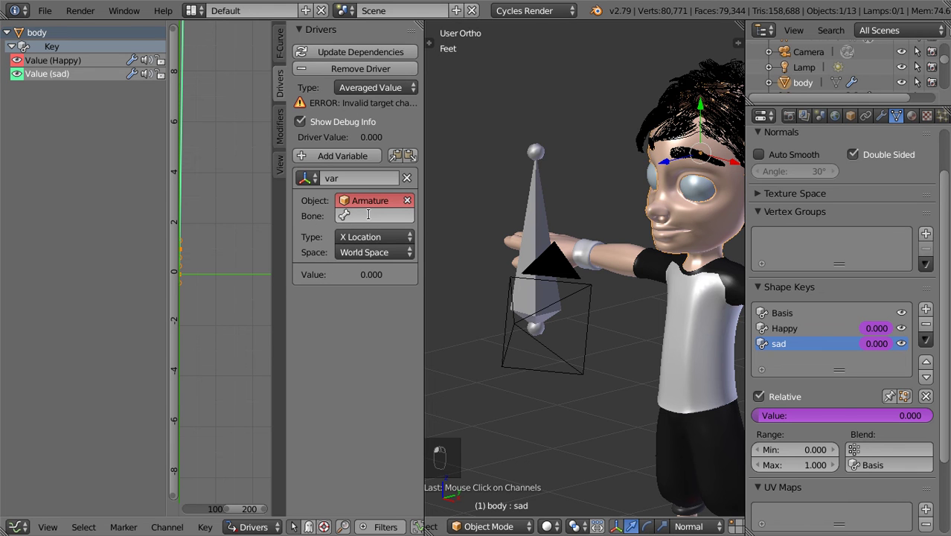
left_click(370, 237)
left_click(369, 206)
left_click(374, 251)
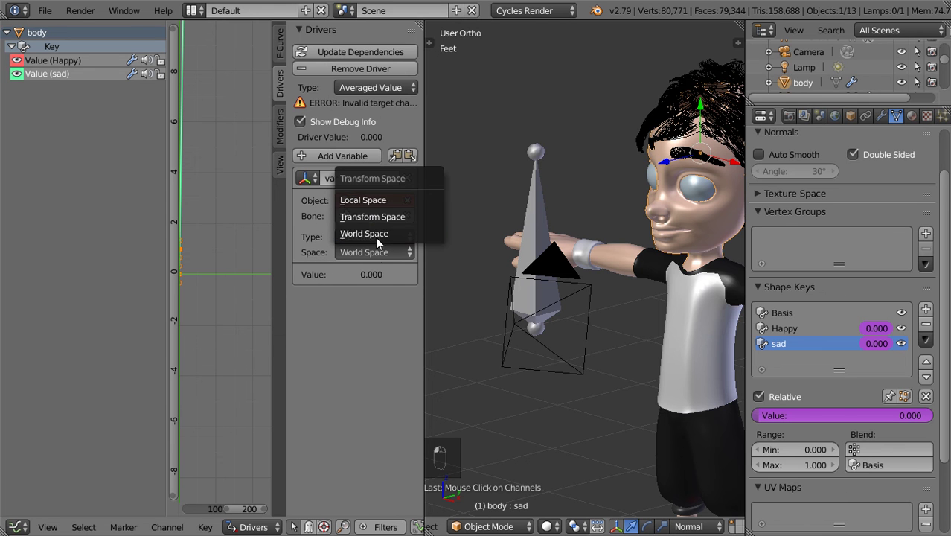
left_click(376, 199)
left_click(373, 51)
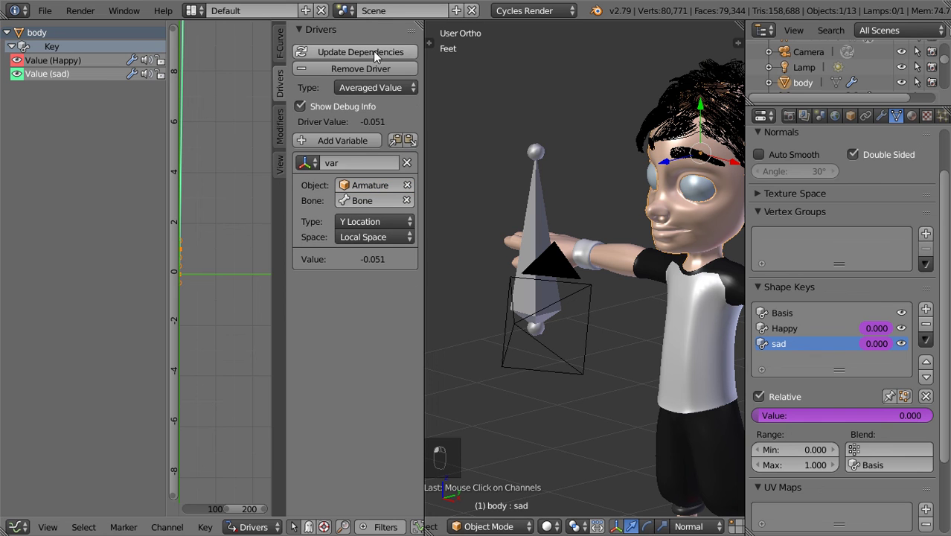
left_click(280, 128)
left_click(332, 51)
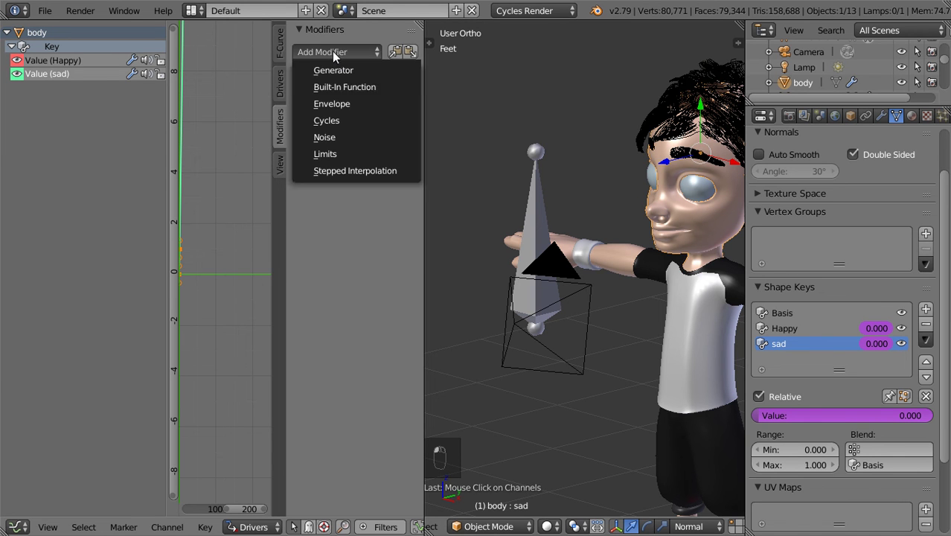
Add a Generator modifier to the sad driver with x coefficient -6.
left_click(334, 70)
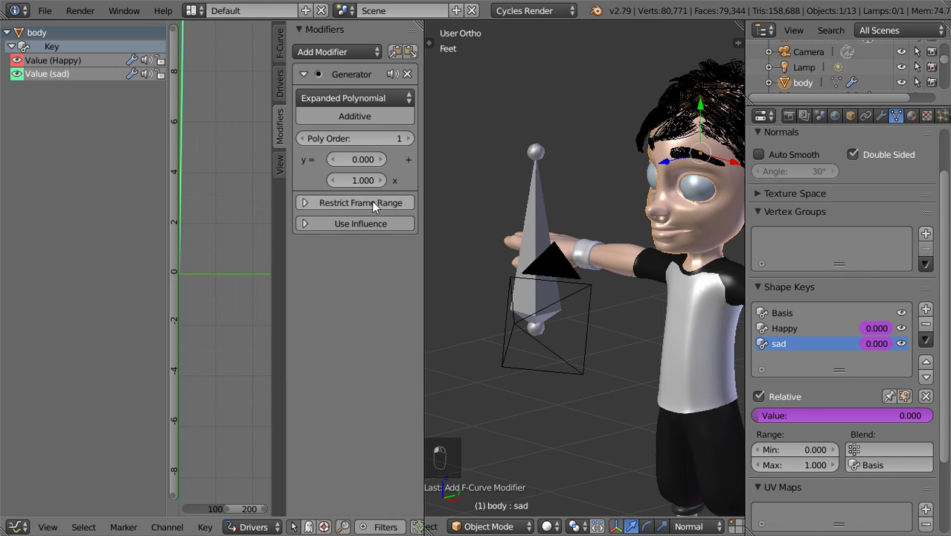
left_click(365, 182)
type("-")
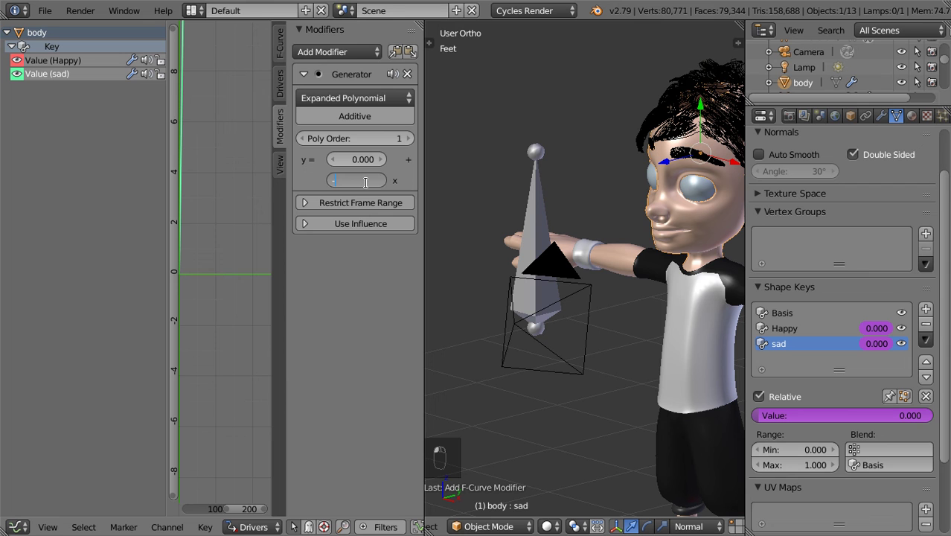
type("6")
key("Return")
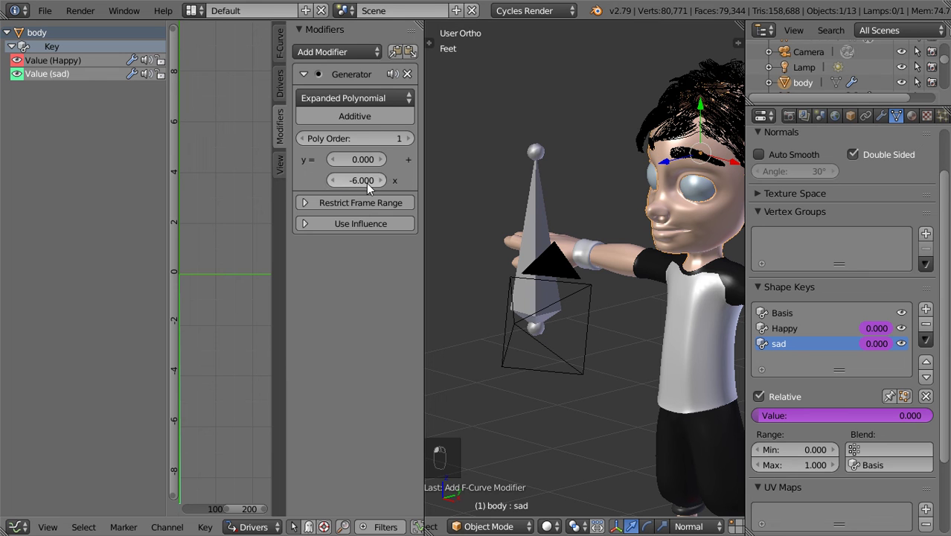
Test the frown and smile by moving the control bone down and up along Y.
right_click(537, 207)
right_click(530, 221)
key("g")
key("y")
key("y")
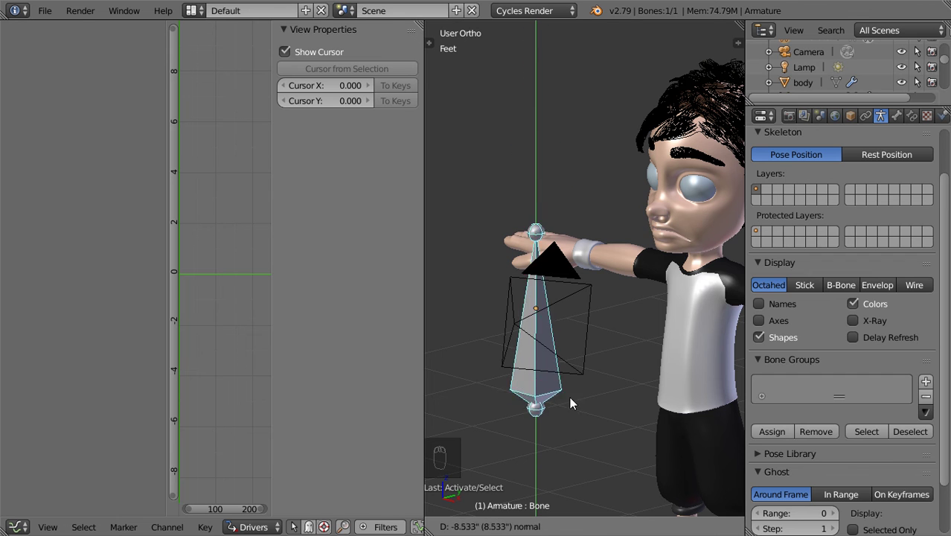
left_click(582, 323)
middle_click_drag(582, 324, 685, 293)
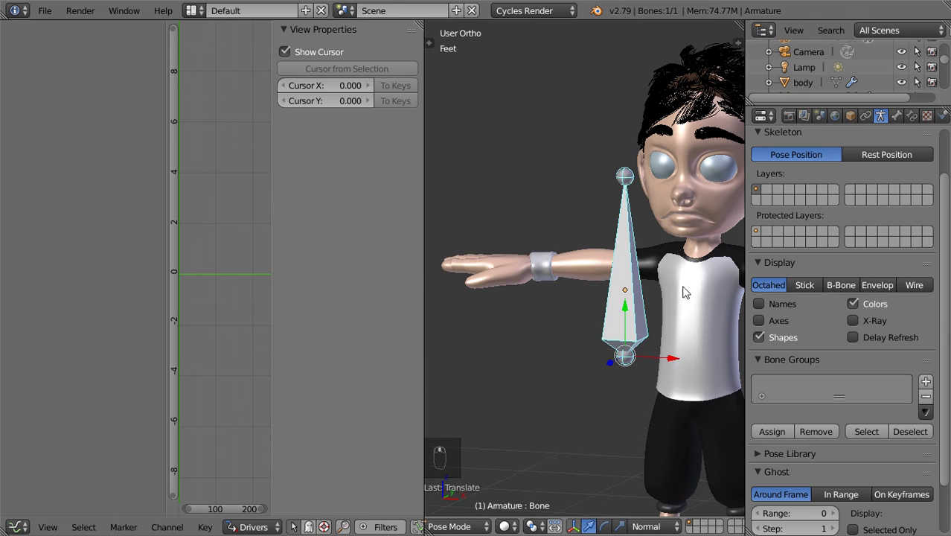
key("g")
key("y")
key("y")
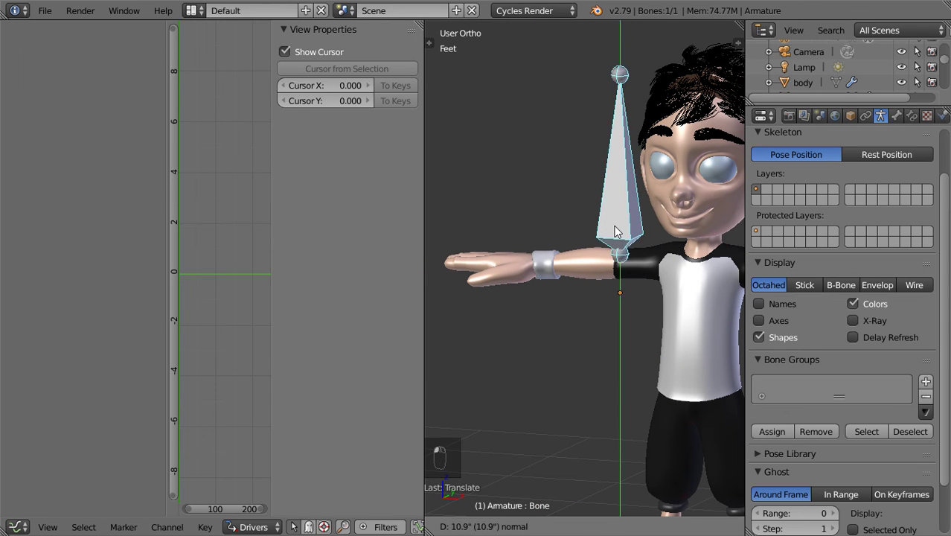